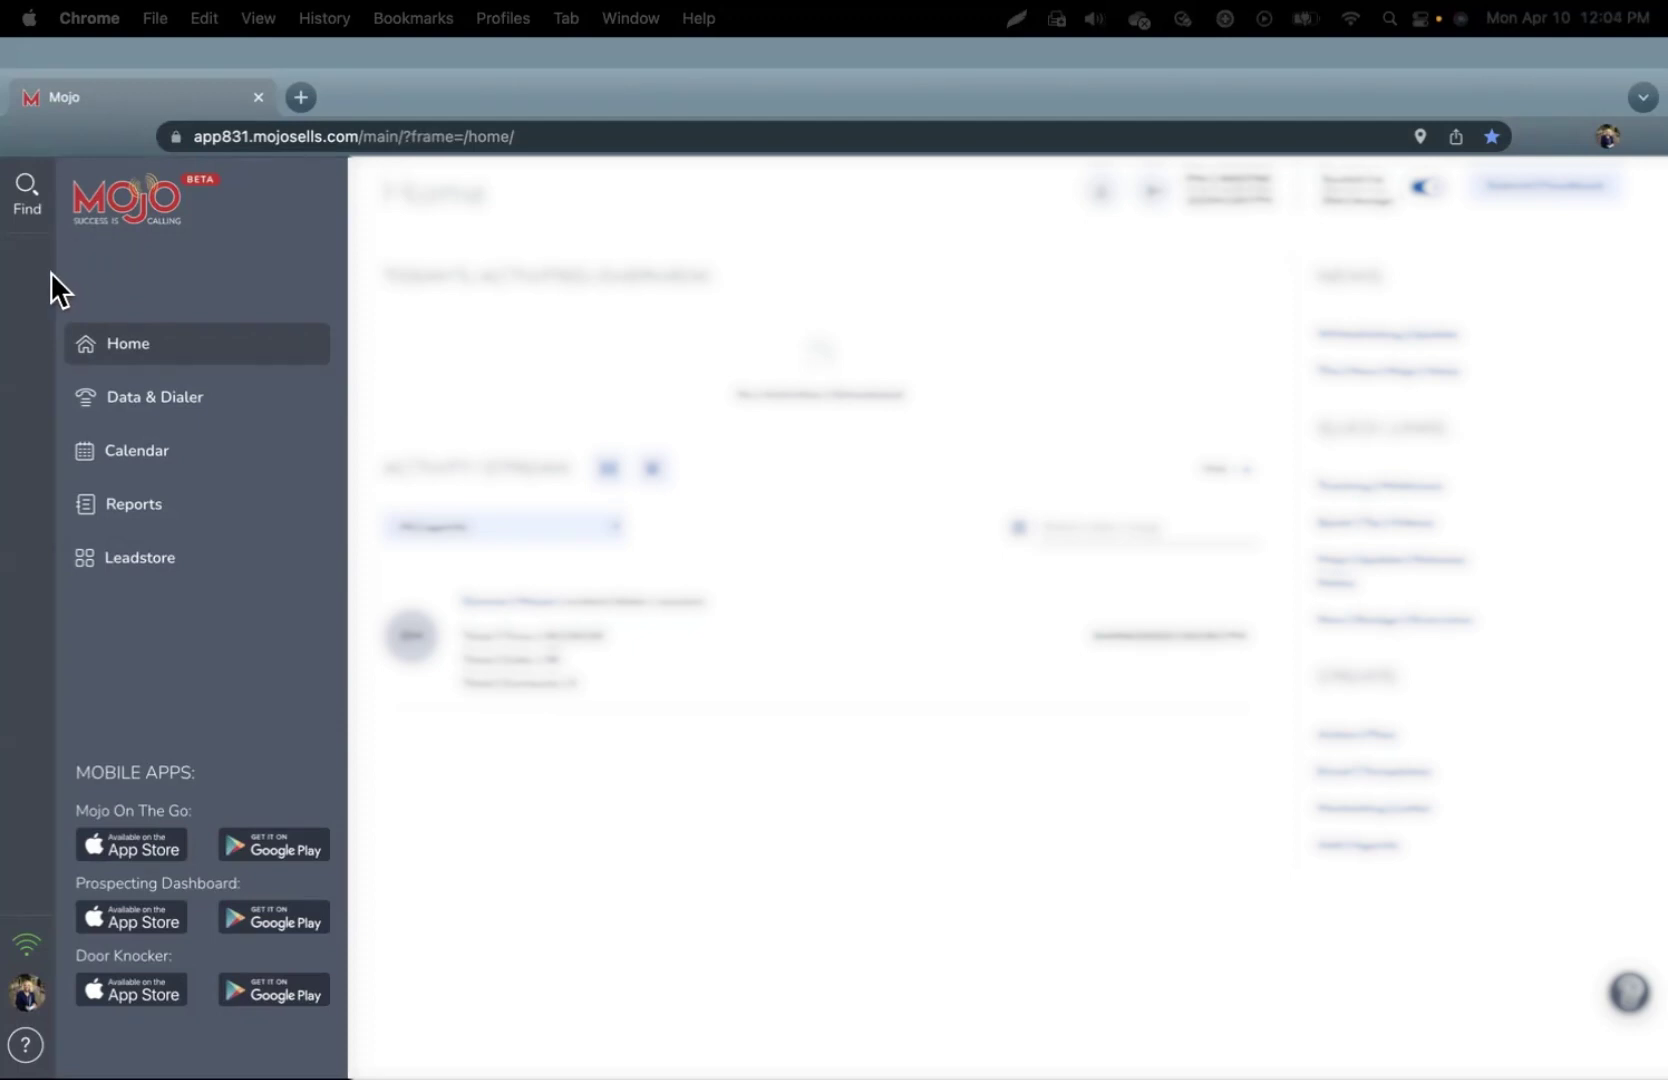
Open the Properties map view from the Data & Dialer menu
left_click(206, 402)
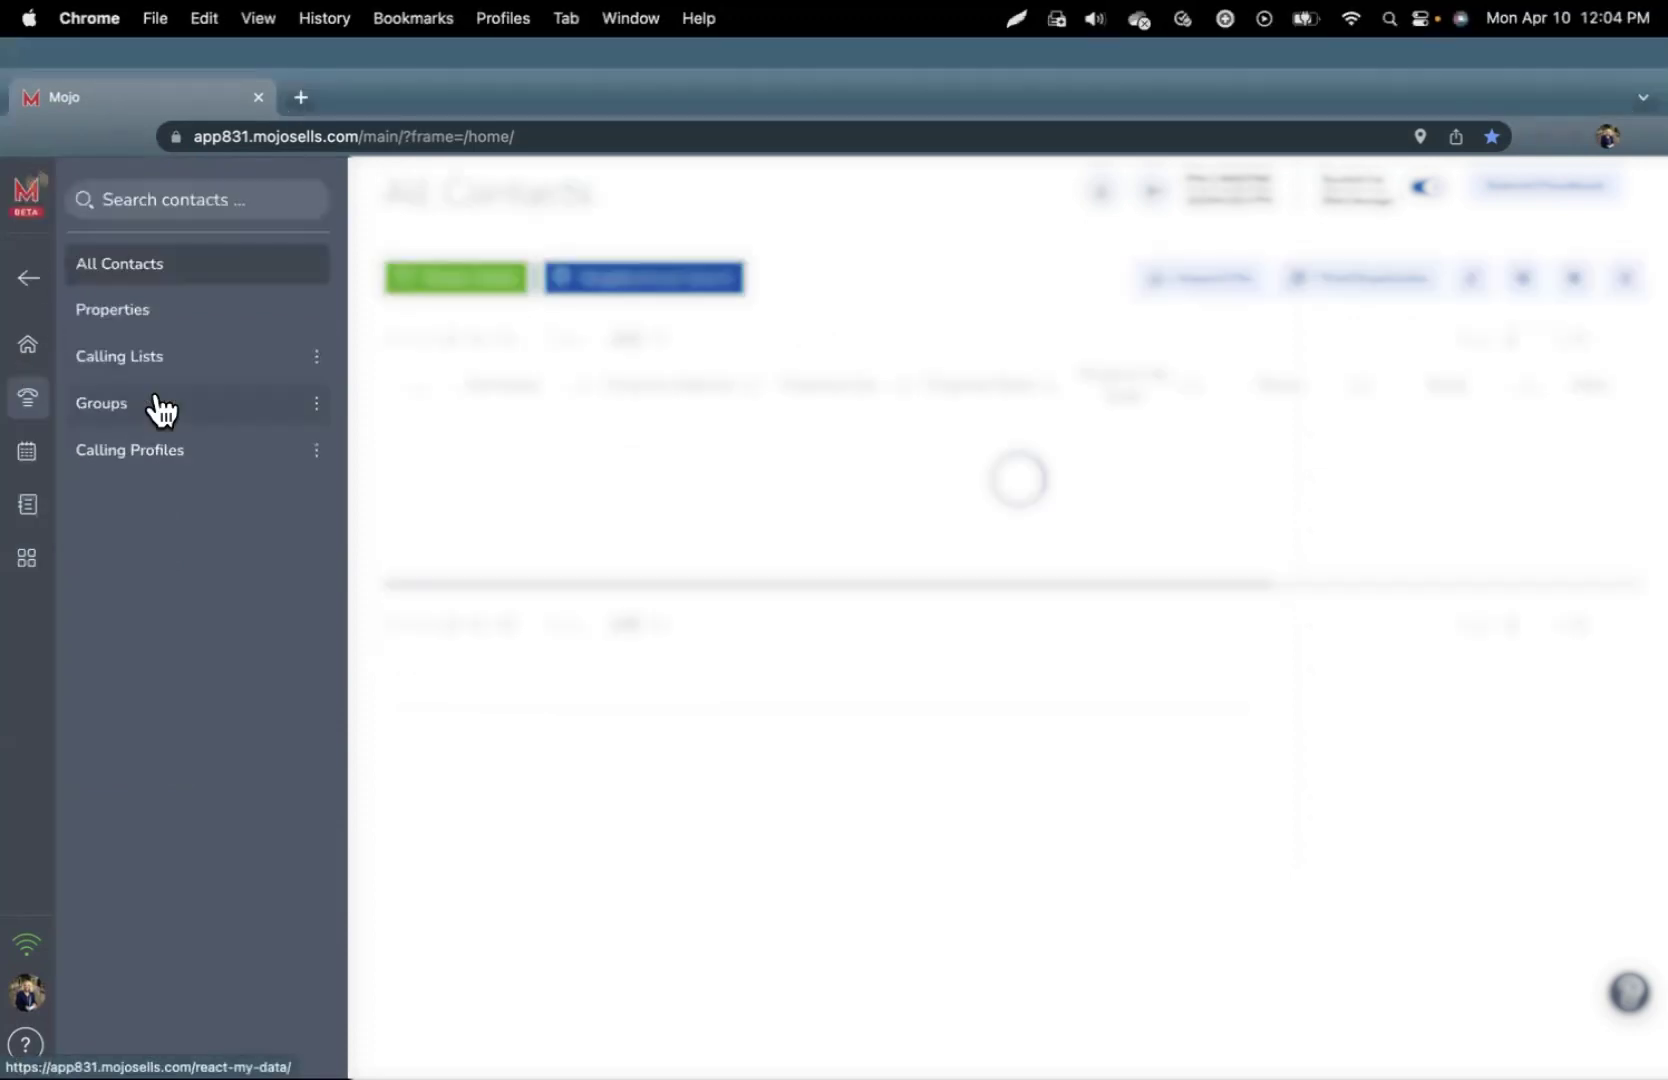
left_click(644, 278)
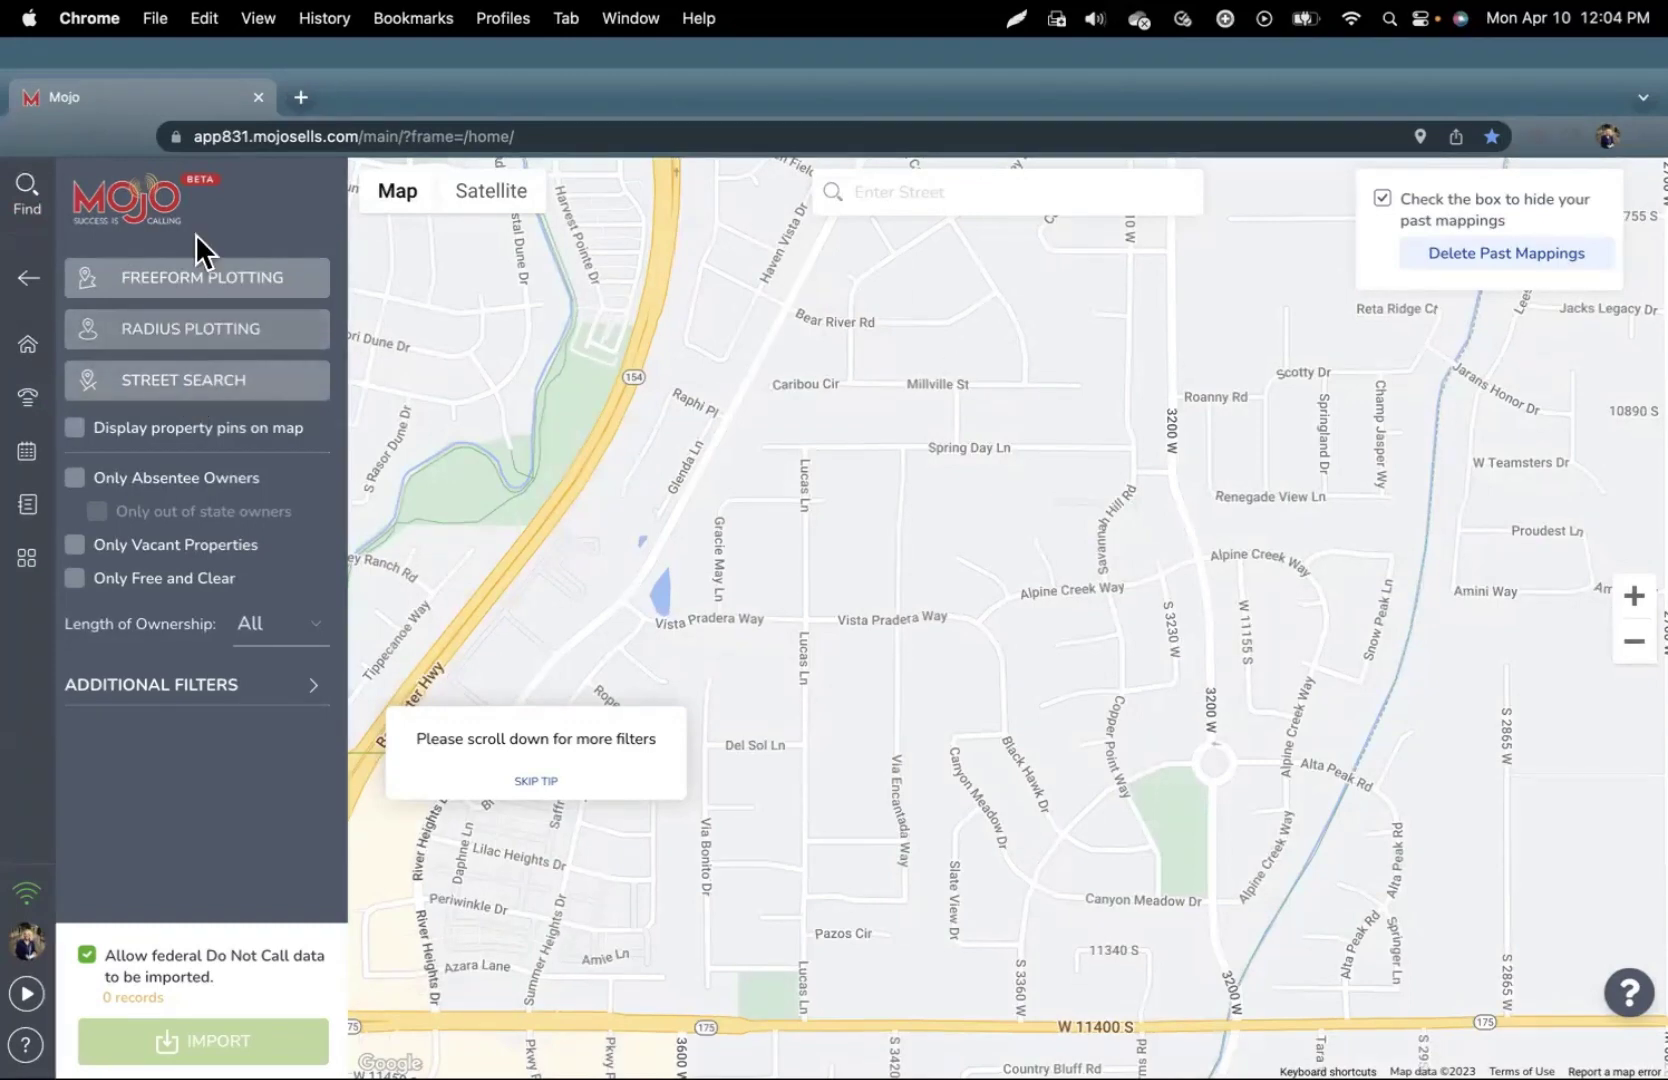
Draw a six-corner freeform polygon from Spring Day Ln to Pazos Cir, finding 256 contacts
left_click(212, 279)
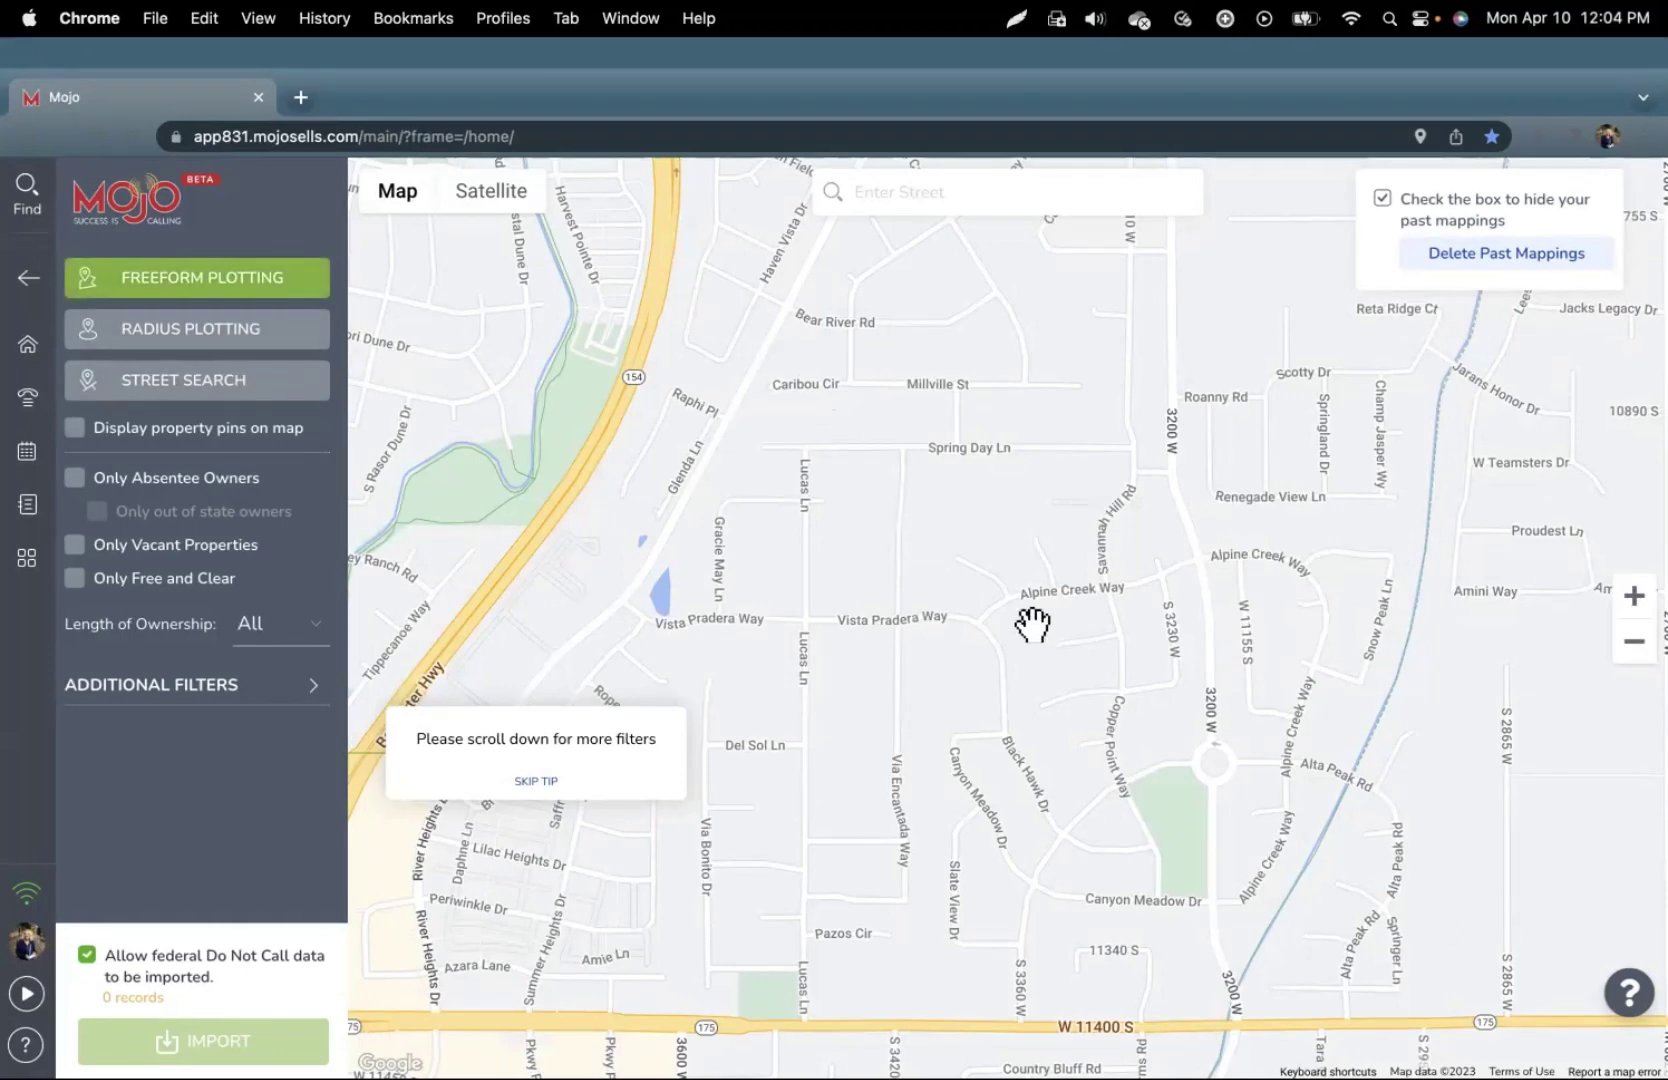
left_click(739, 445)
left_click(1134, 497)
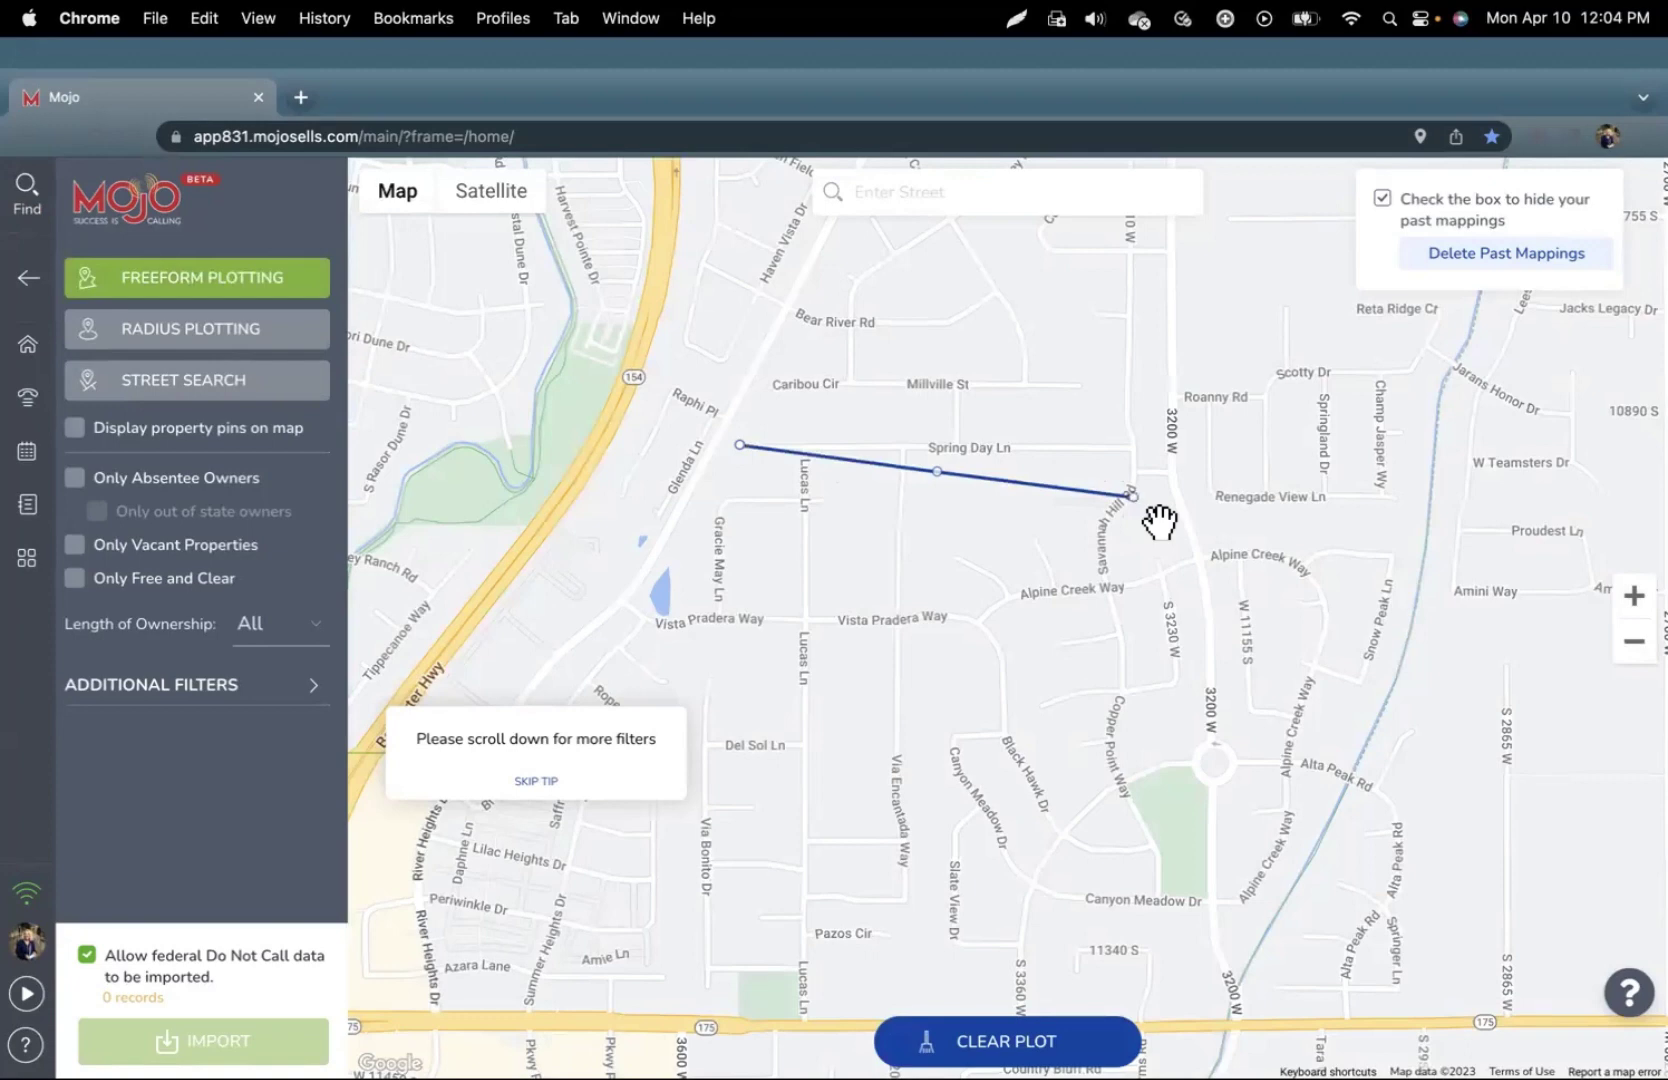
double_click(1179, 779)
left_click(1152, 976)
left_click(904, 985)
left_click(738, 870)
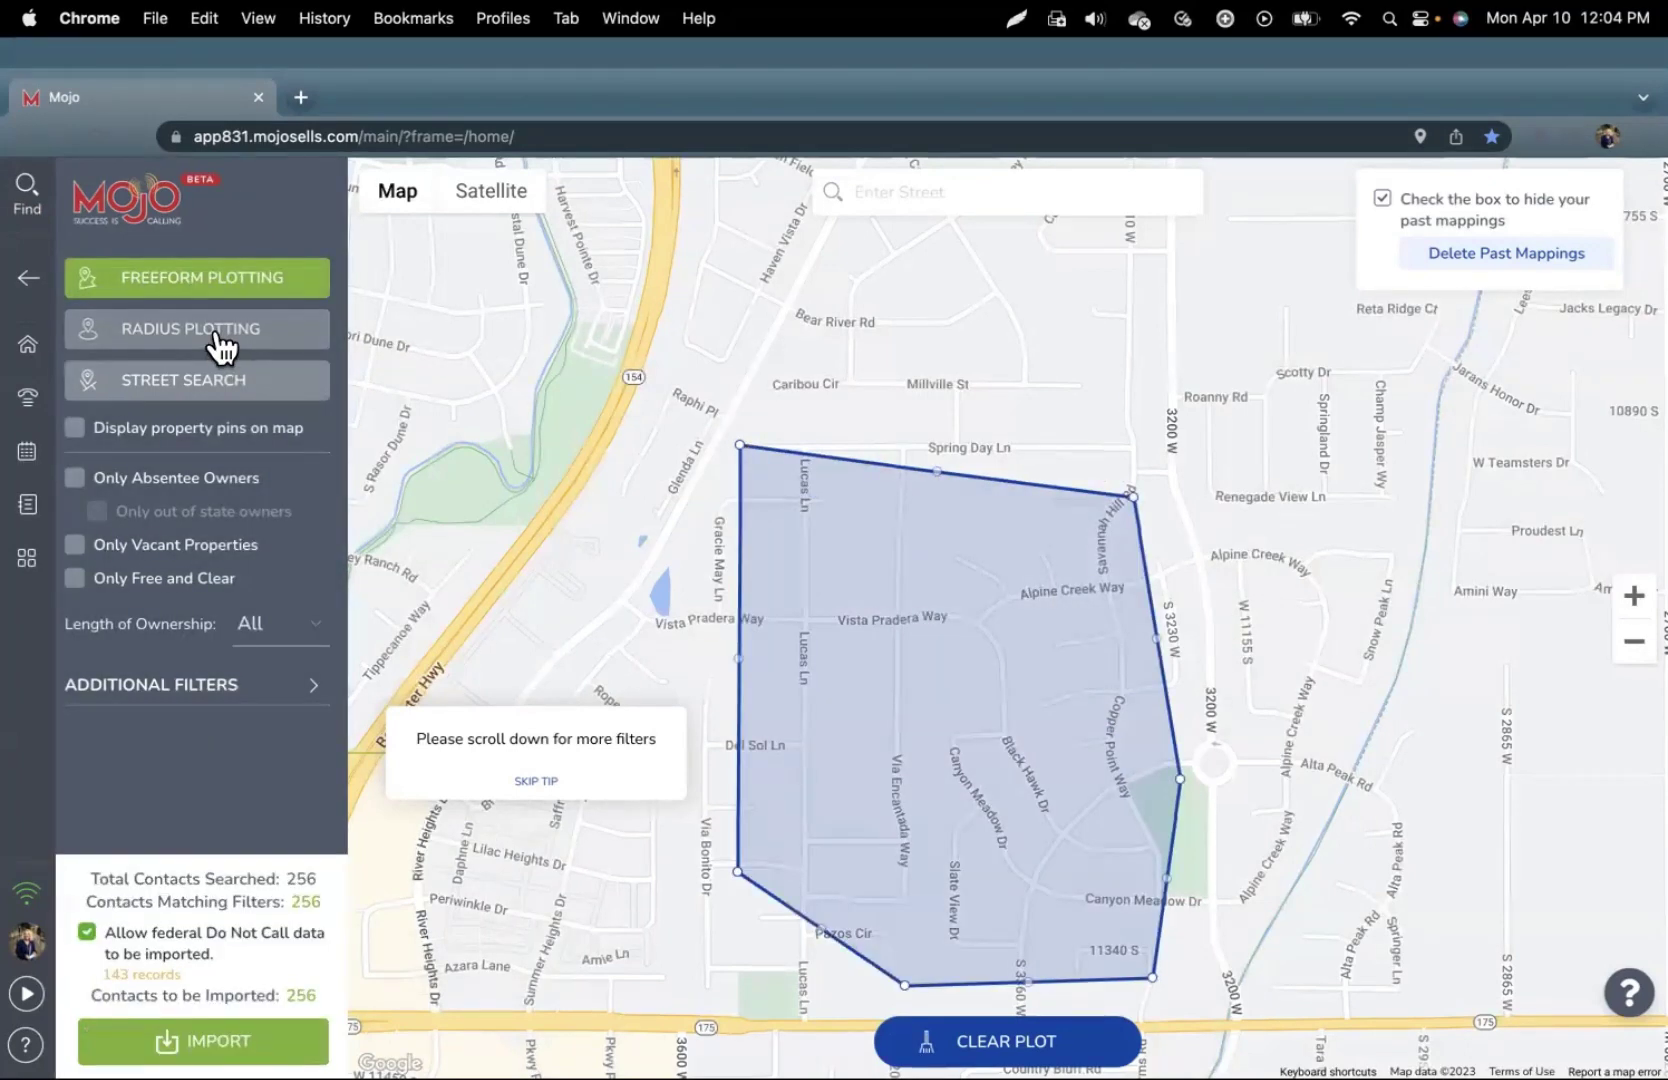
Plot a 0.34-mile radius circle around Vista Pradera Way, finding 417 contacts
left_click(218, 342)
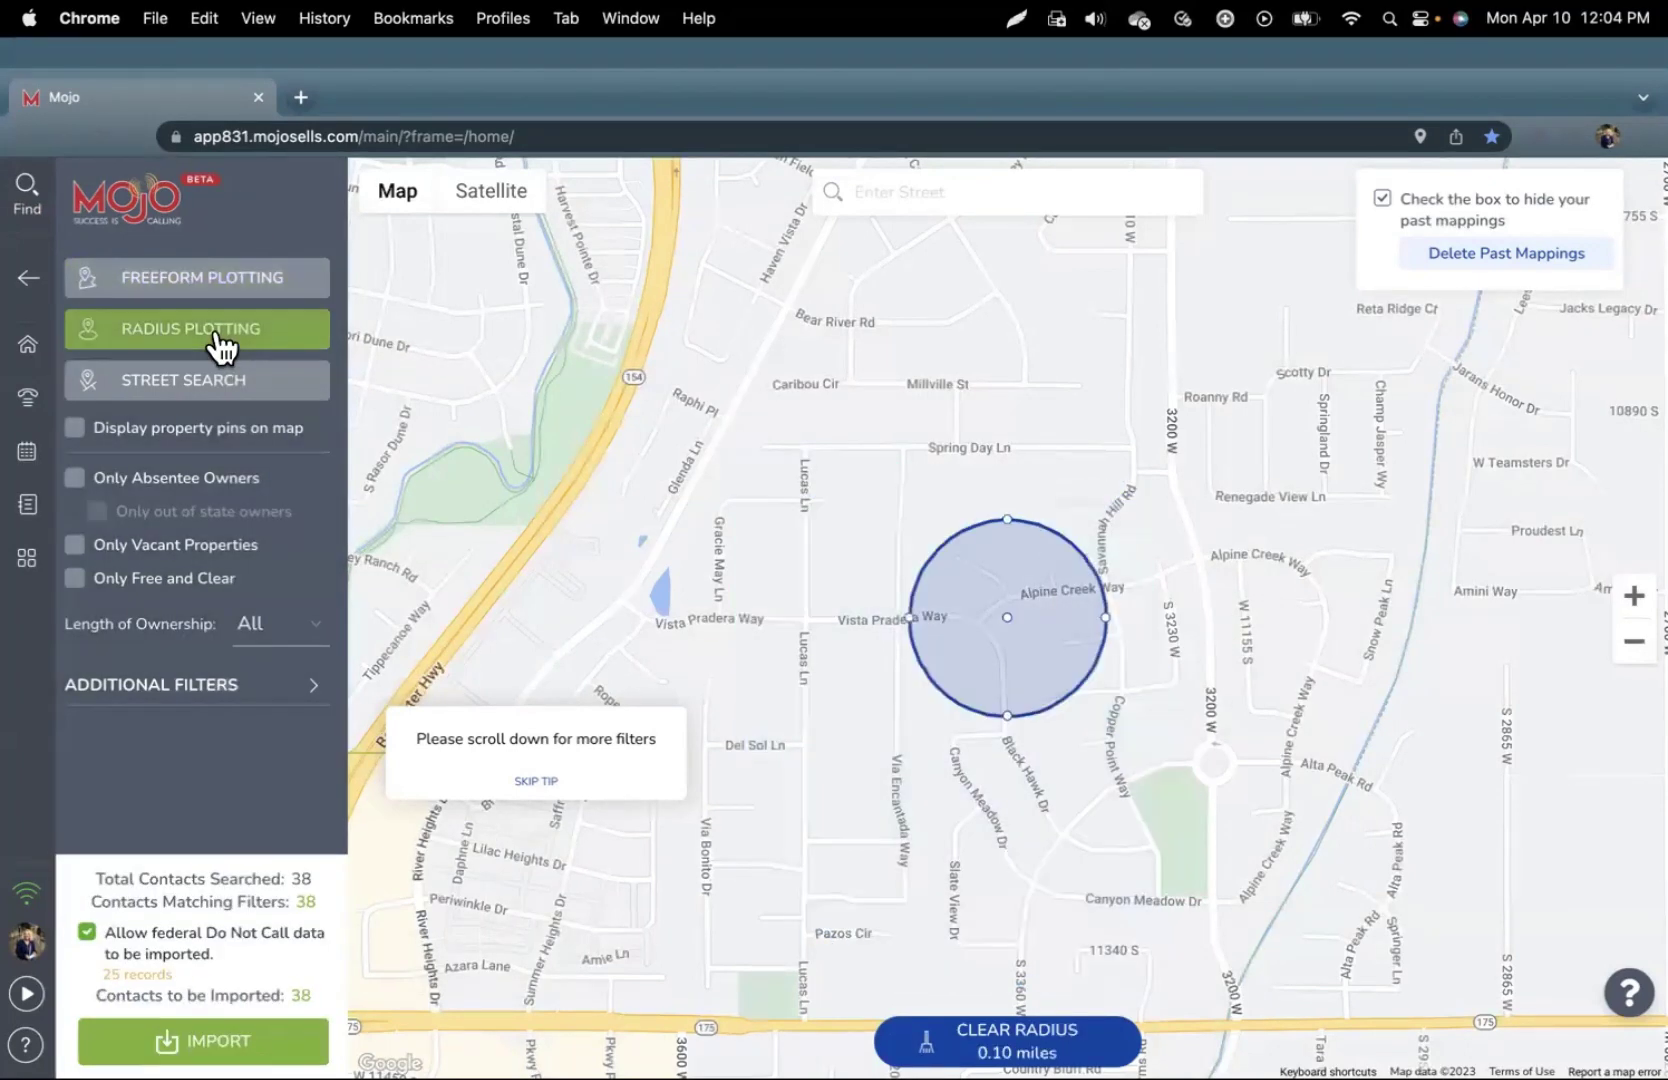
left_click(1188, 515)
left_click(980, 609)
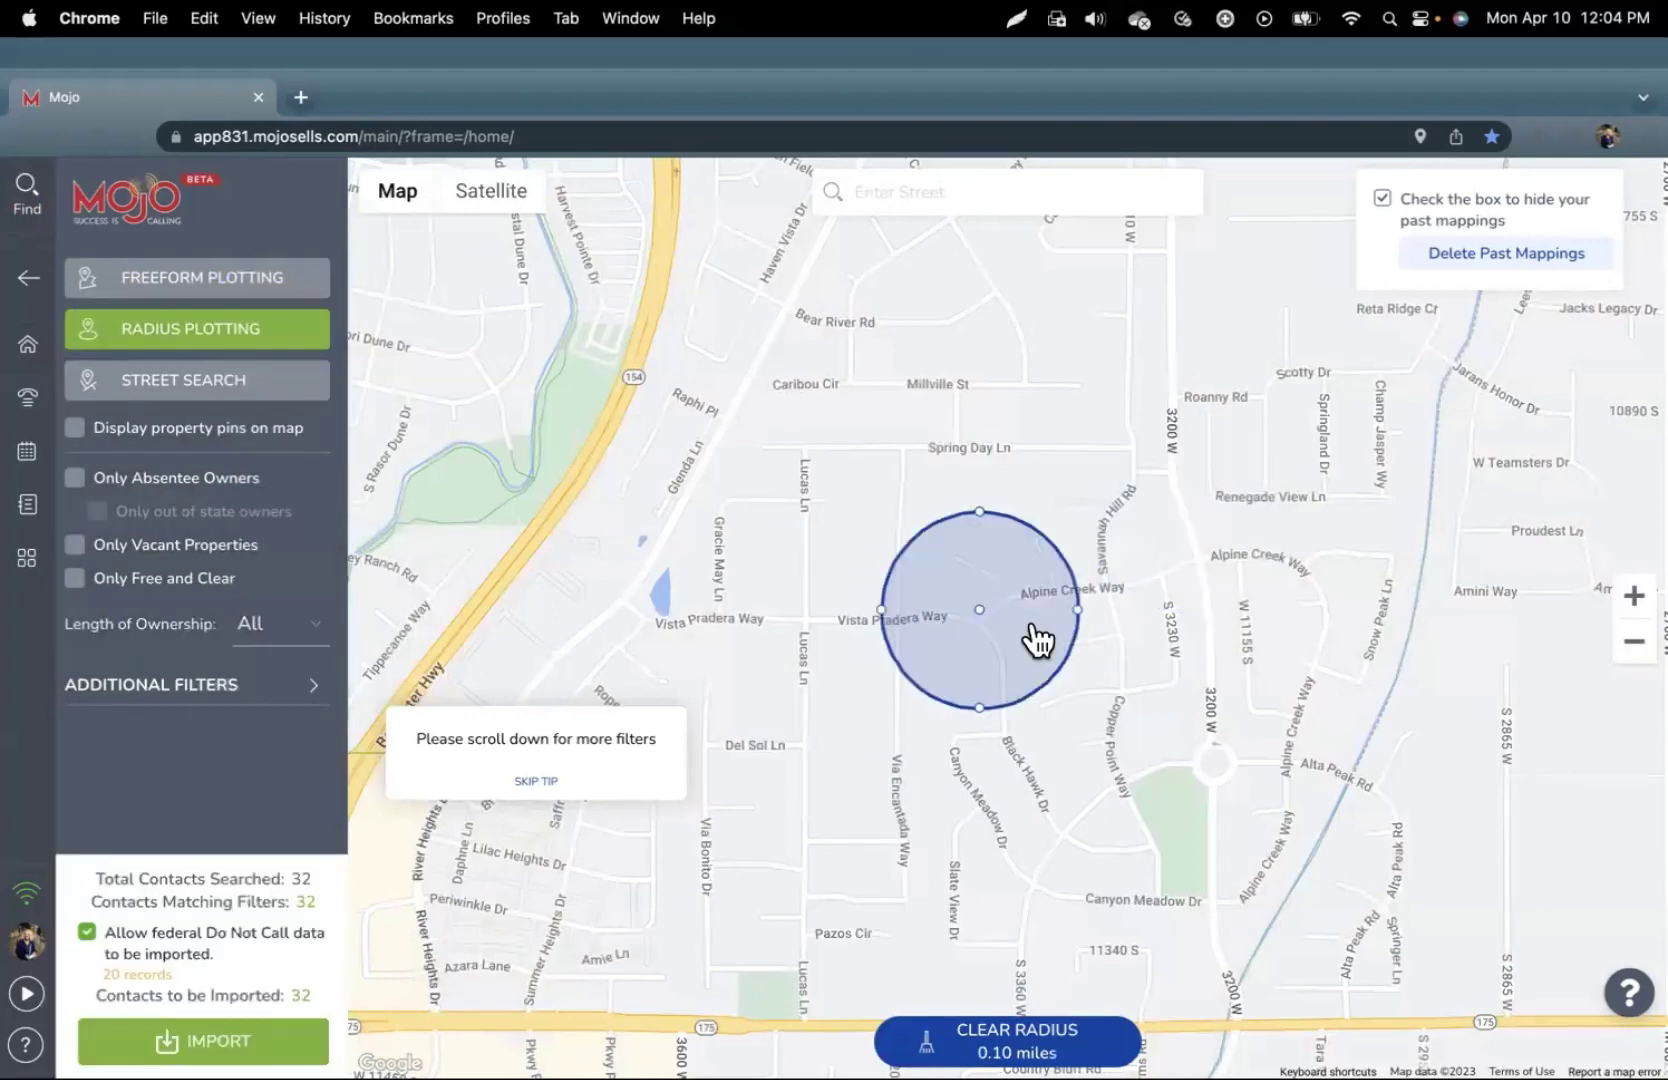
left_click_drag(1079, 608, 1329, 616)
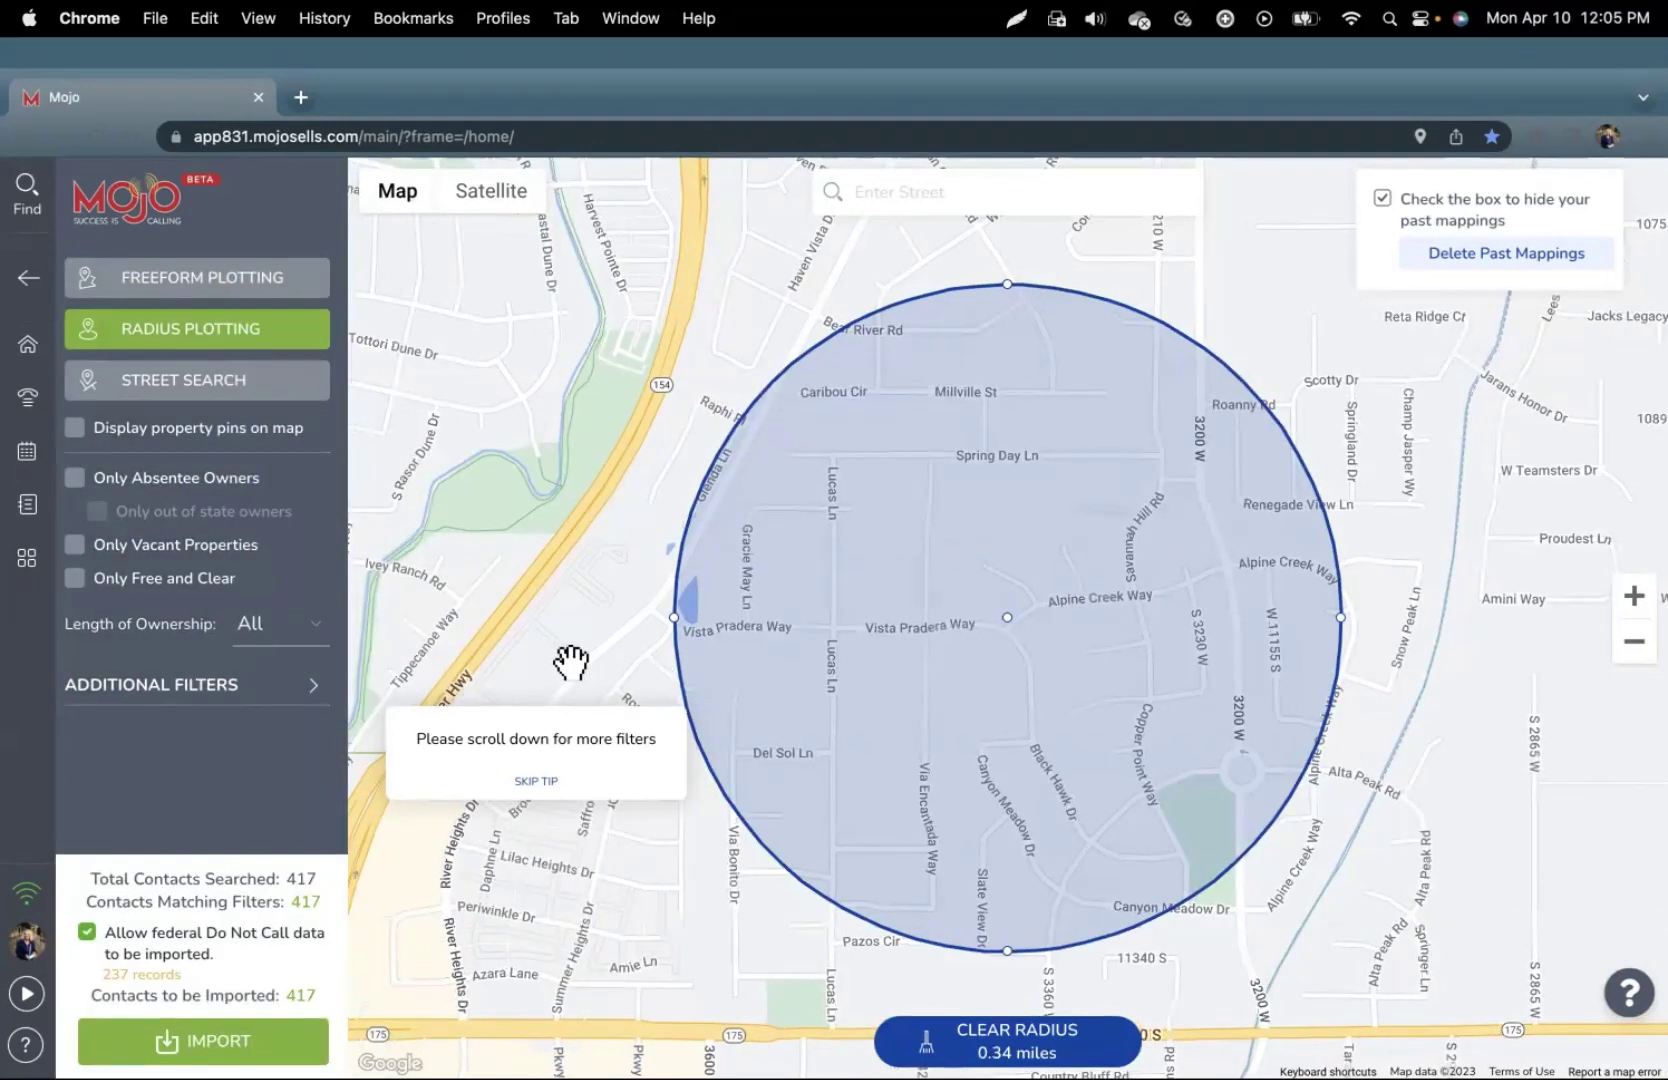
Street-search Alpine Creek Way and centre the map on the South Jordan result
left_click(205, 382)
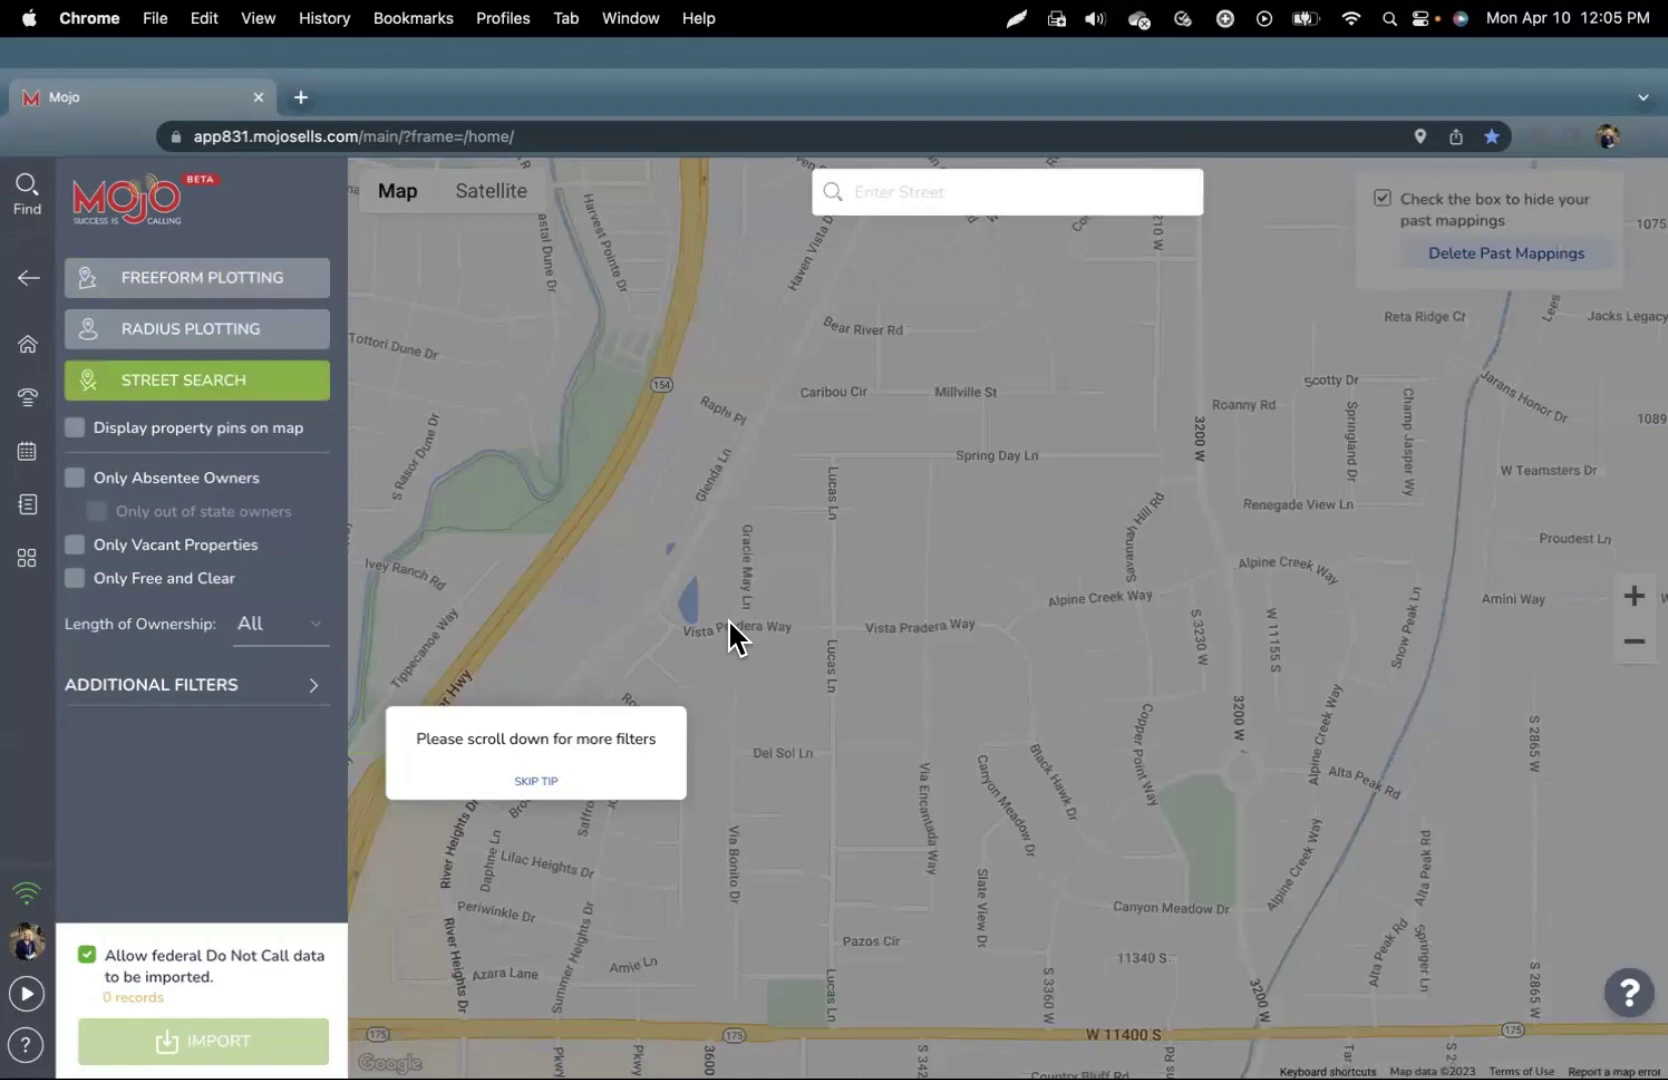
left_click(1020, 205)
type("A")
type("lpine Creek Way")
left_click(999, 230)
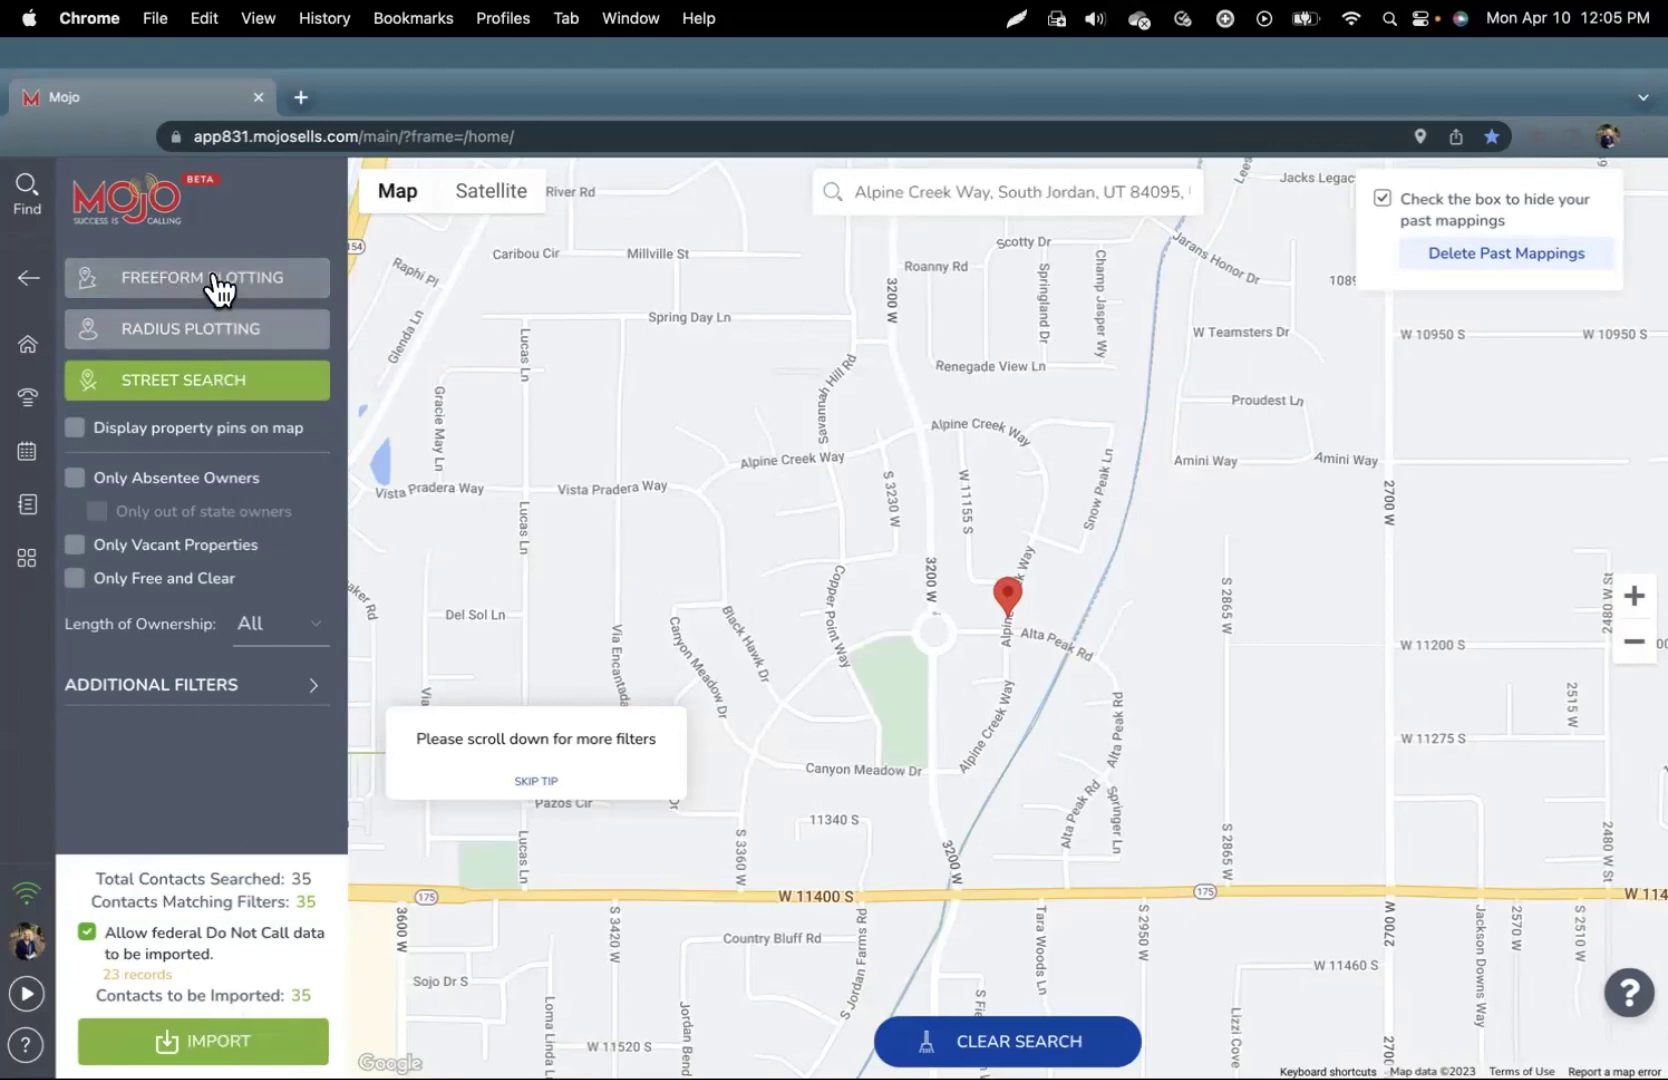
Outline a freeform area from Renegade View Ln south to W 11400 S, capturing 276 contacts
left_click(219, 290)
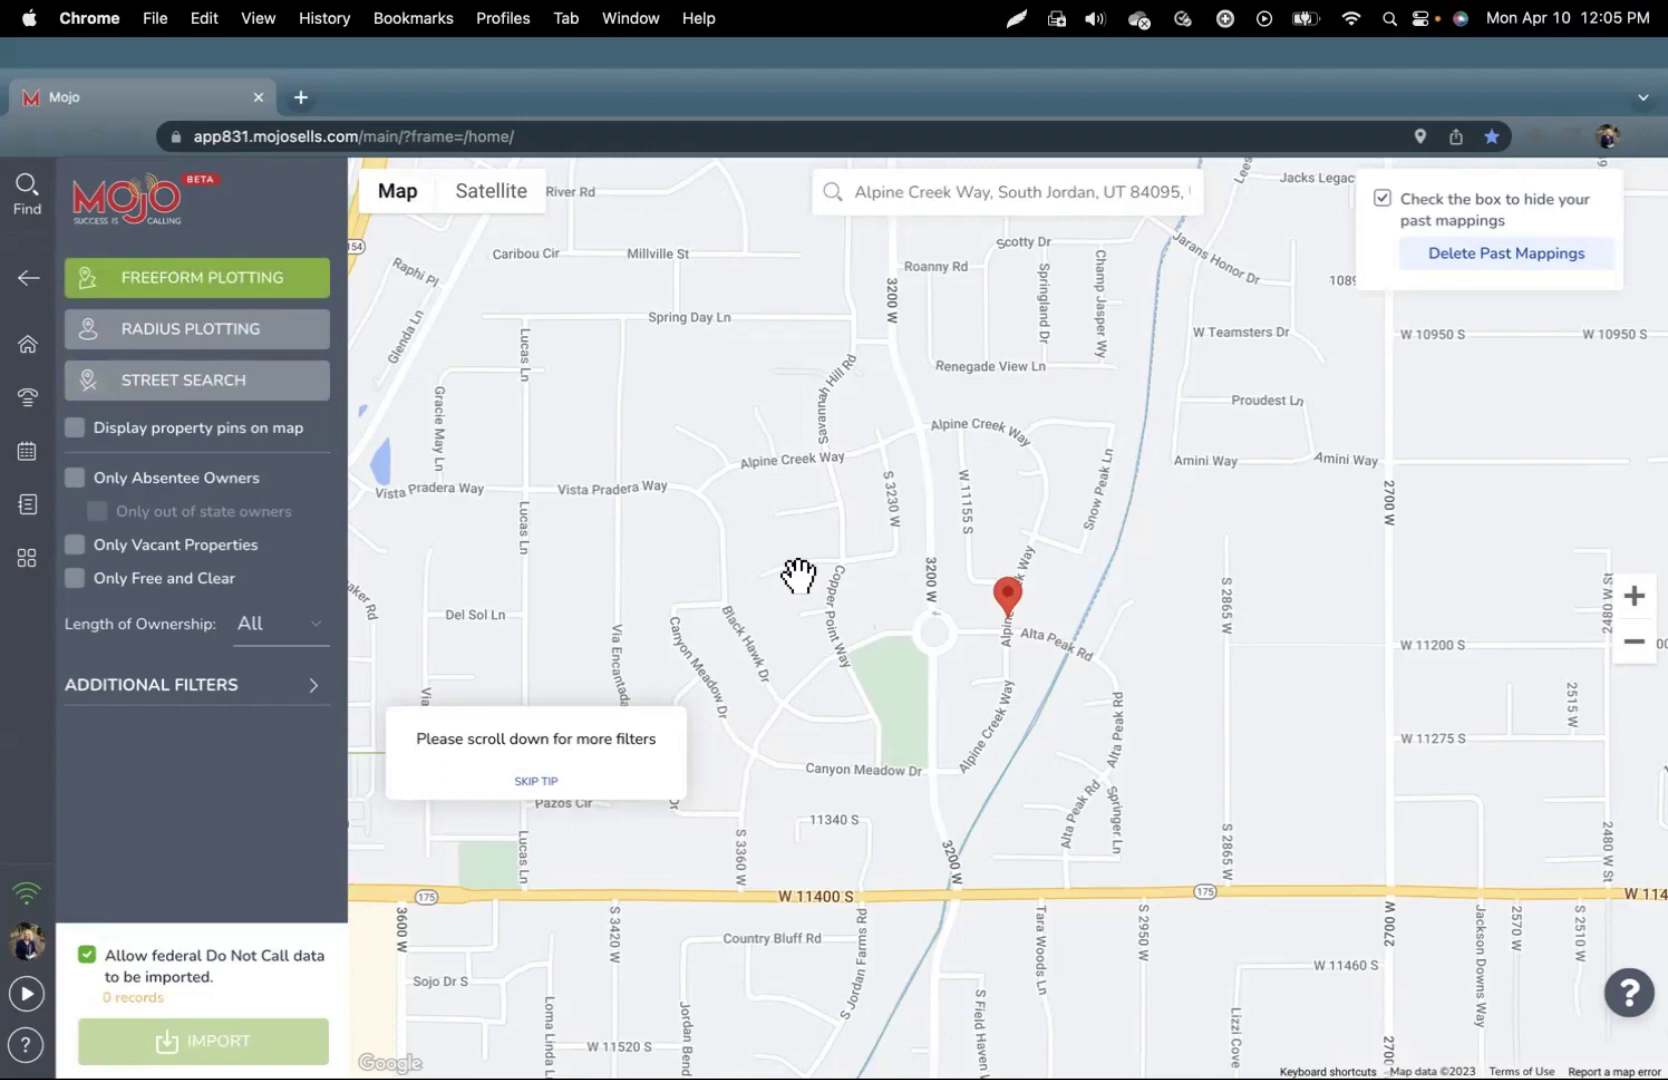
left_click(648, 348)
left_click(932, 344)
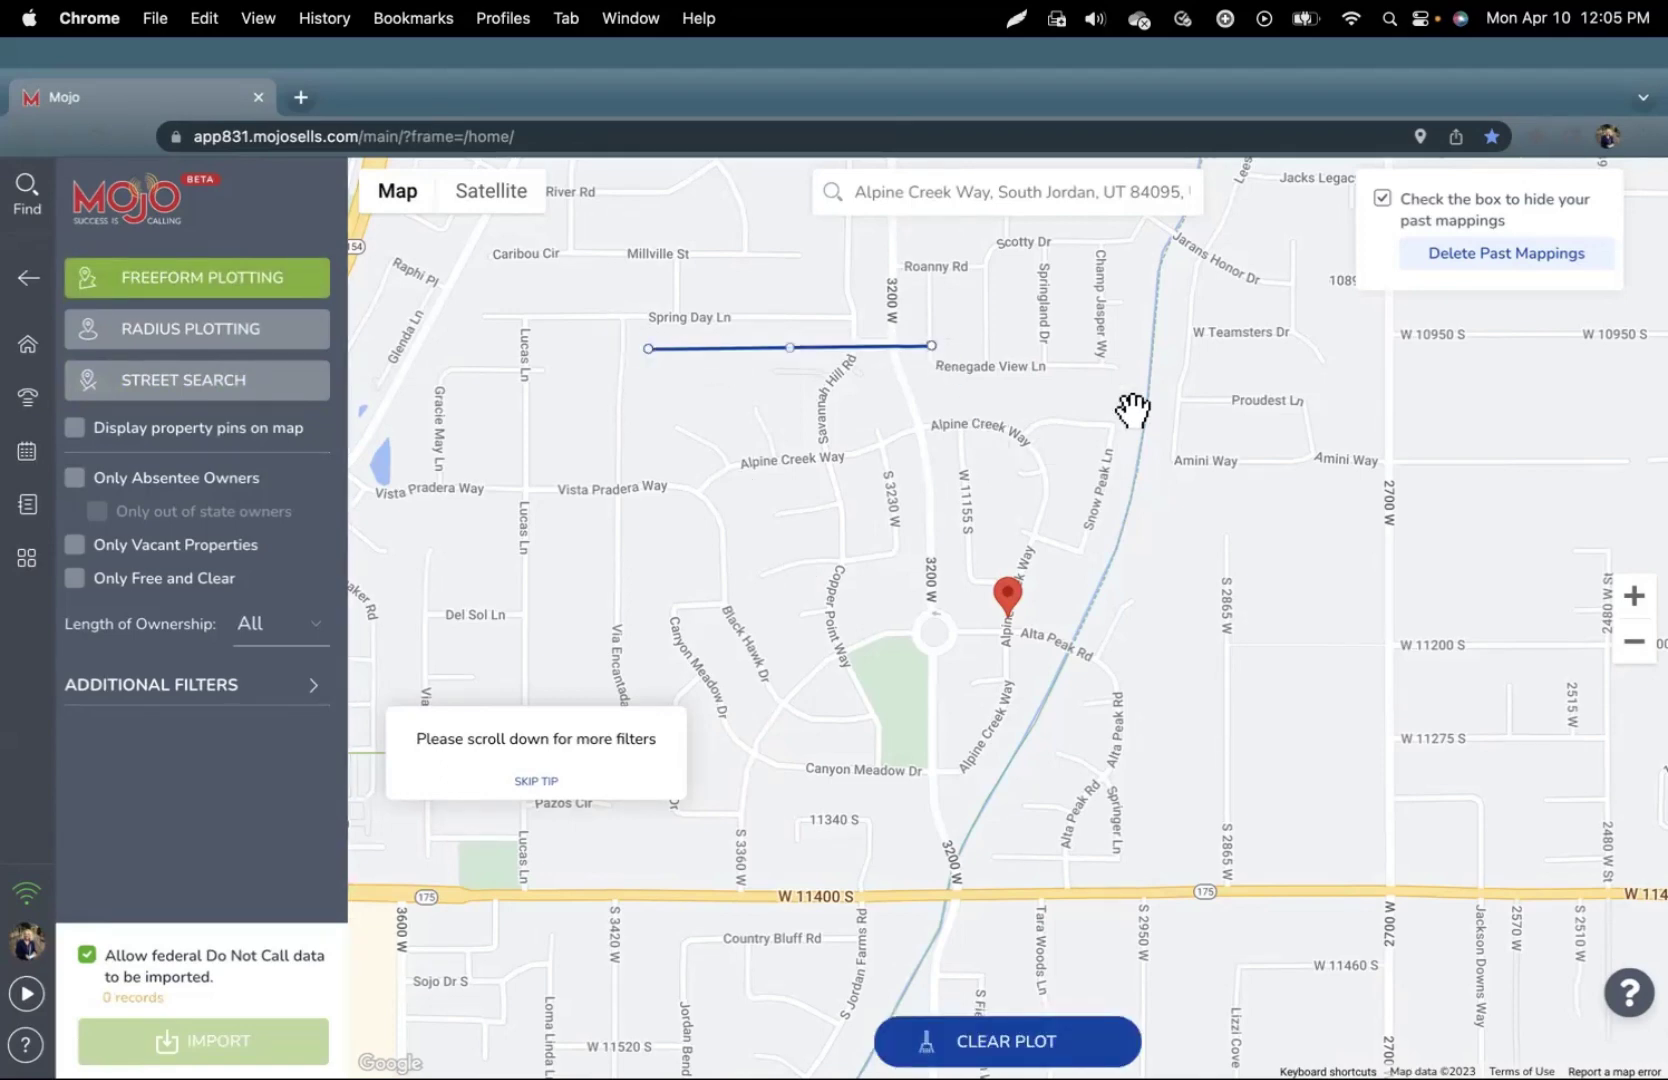
left_click(1052, 410)
left_click(1129, 415)
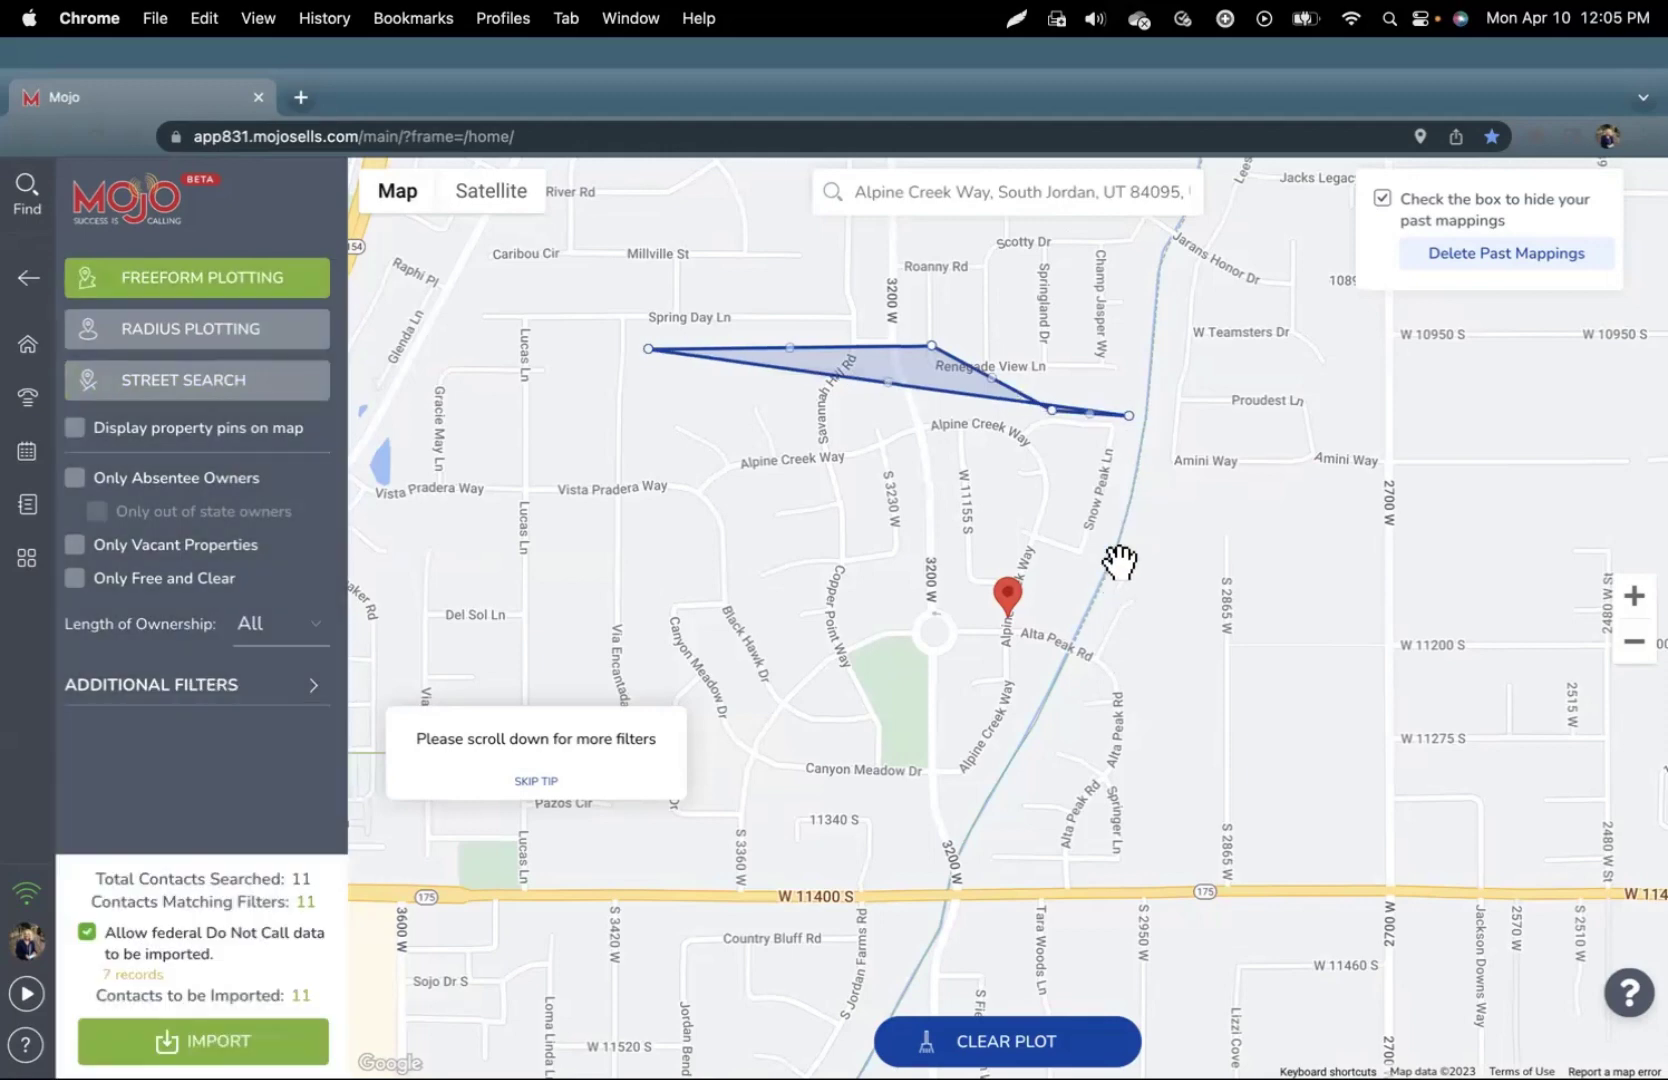
left_click(1114, 557)
left_click(1065, 626)
left_click(979, 802)
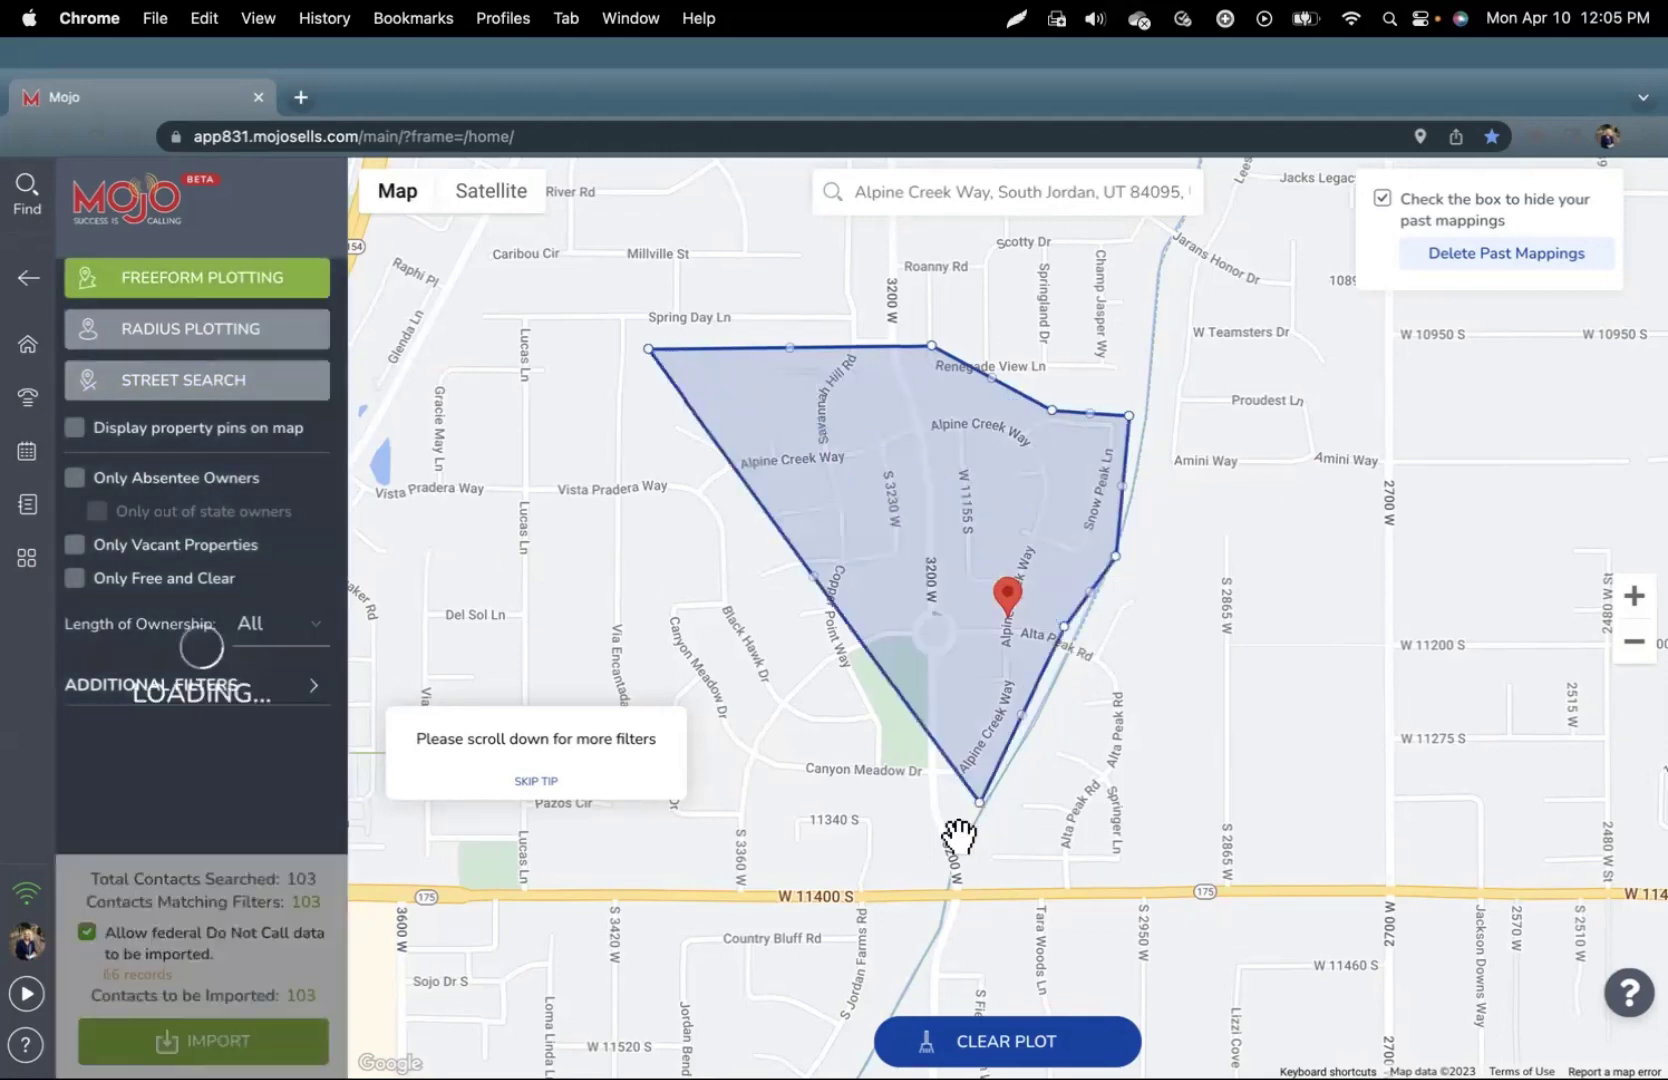
left_click(946, 849)
left_click(900, 879)
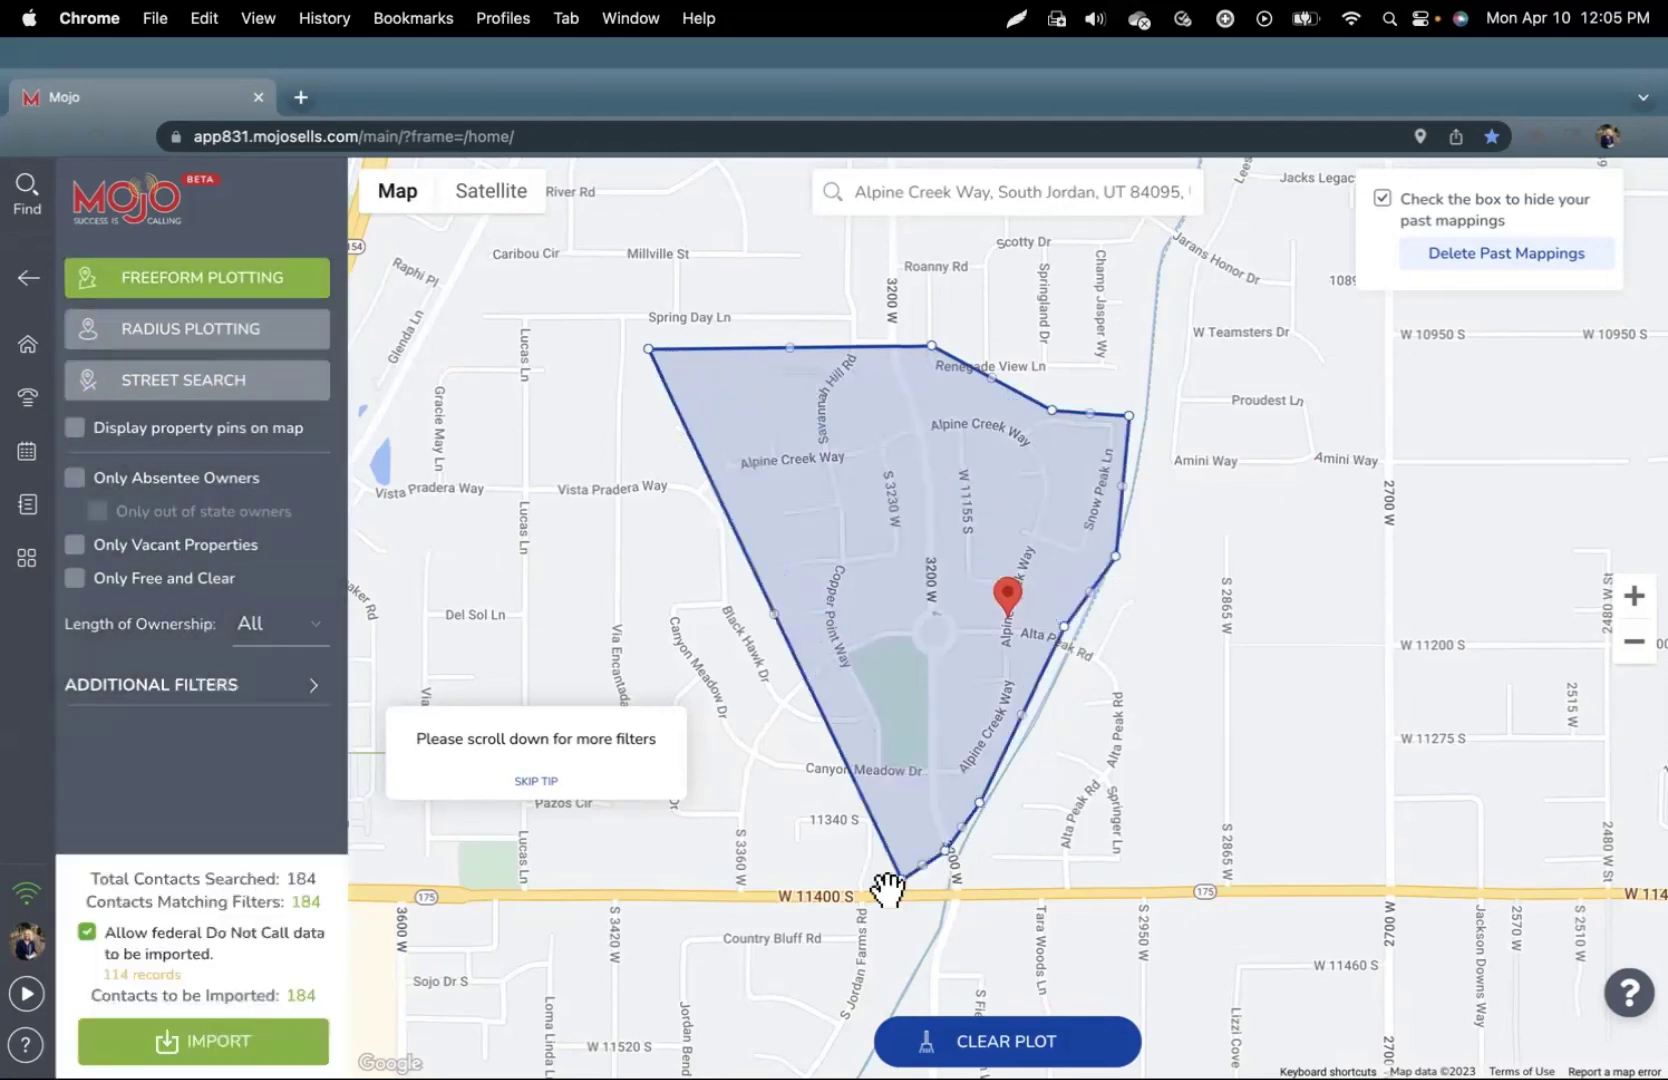
left_click(851, 896)
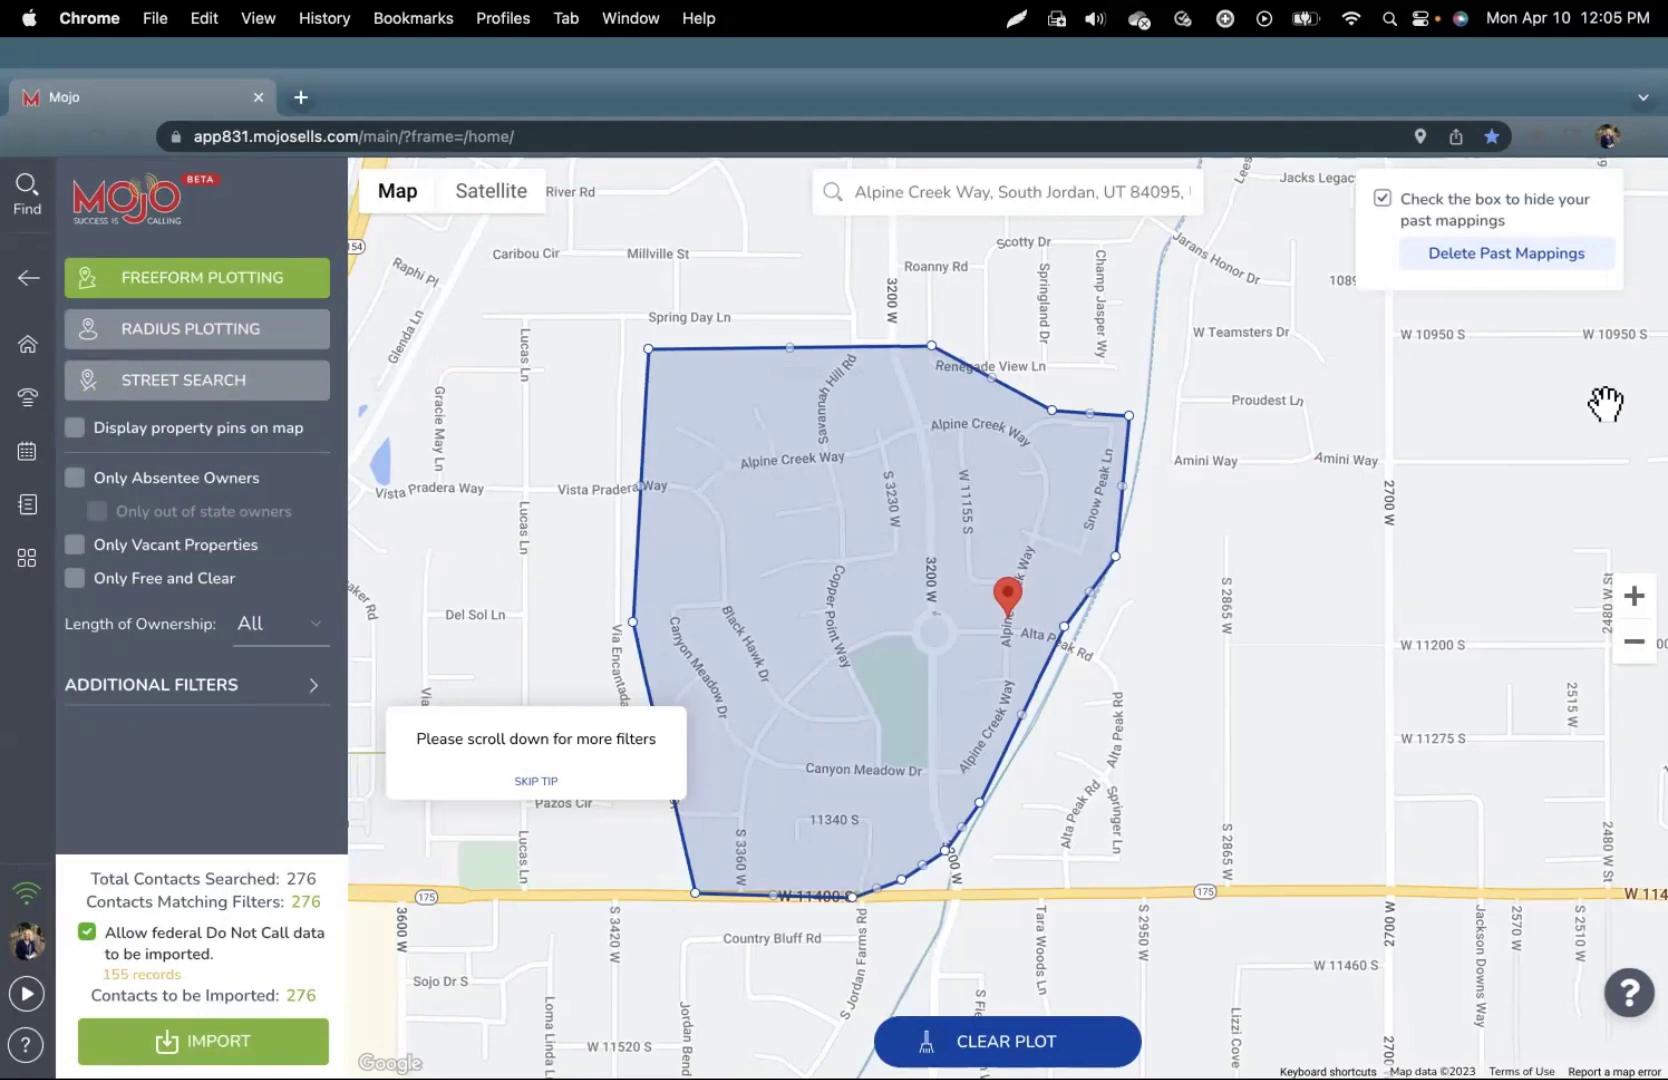
scroll(1091, 813, "down", 2)
Keep Do Not Call contacts allowed, accept the warning, and start a new calling list
left_click(180, 957)
left_click(91, 939)
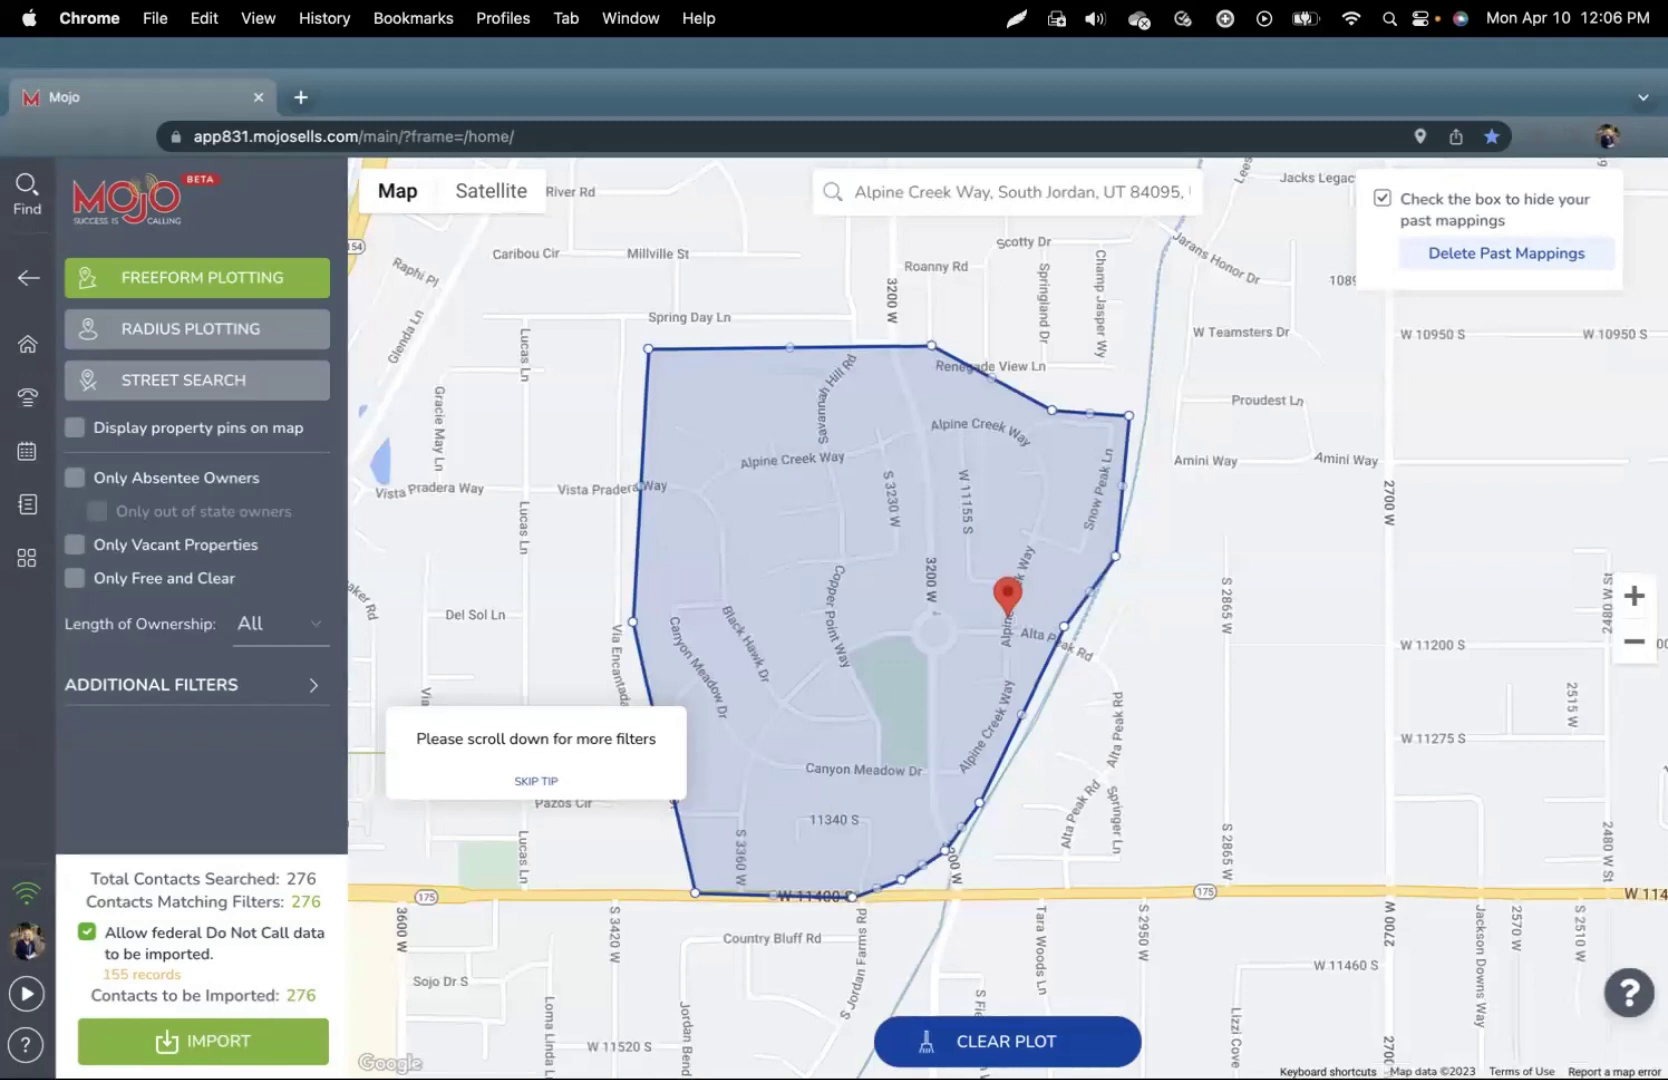
left_click(202, 1041)
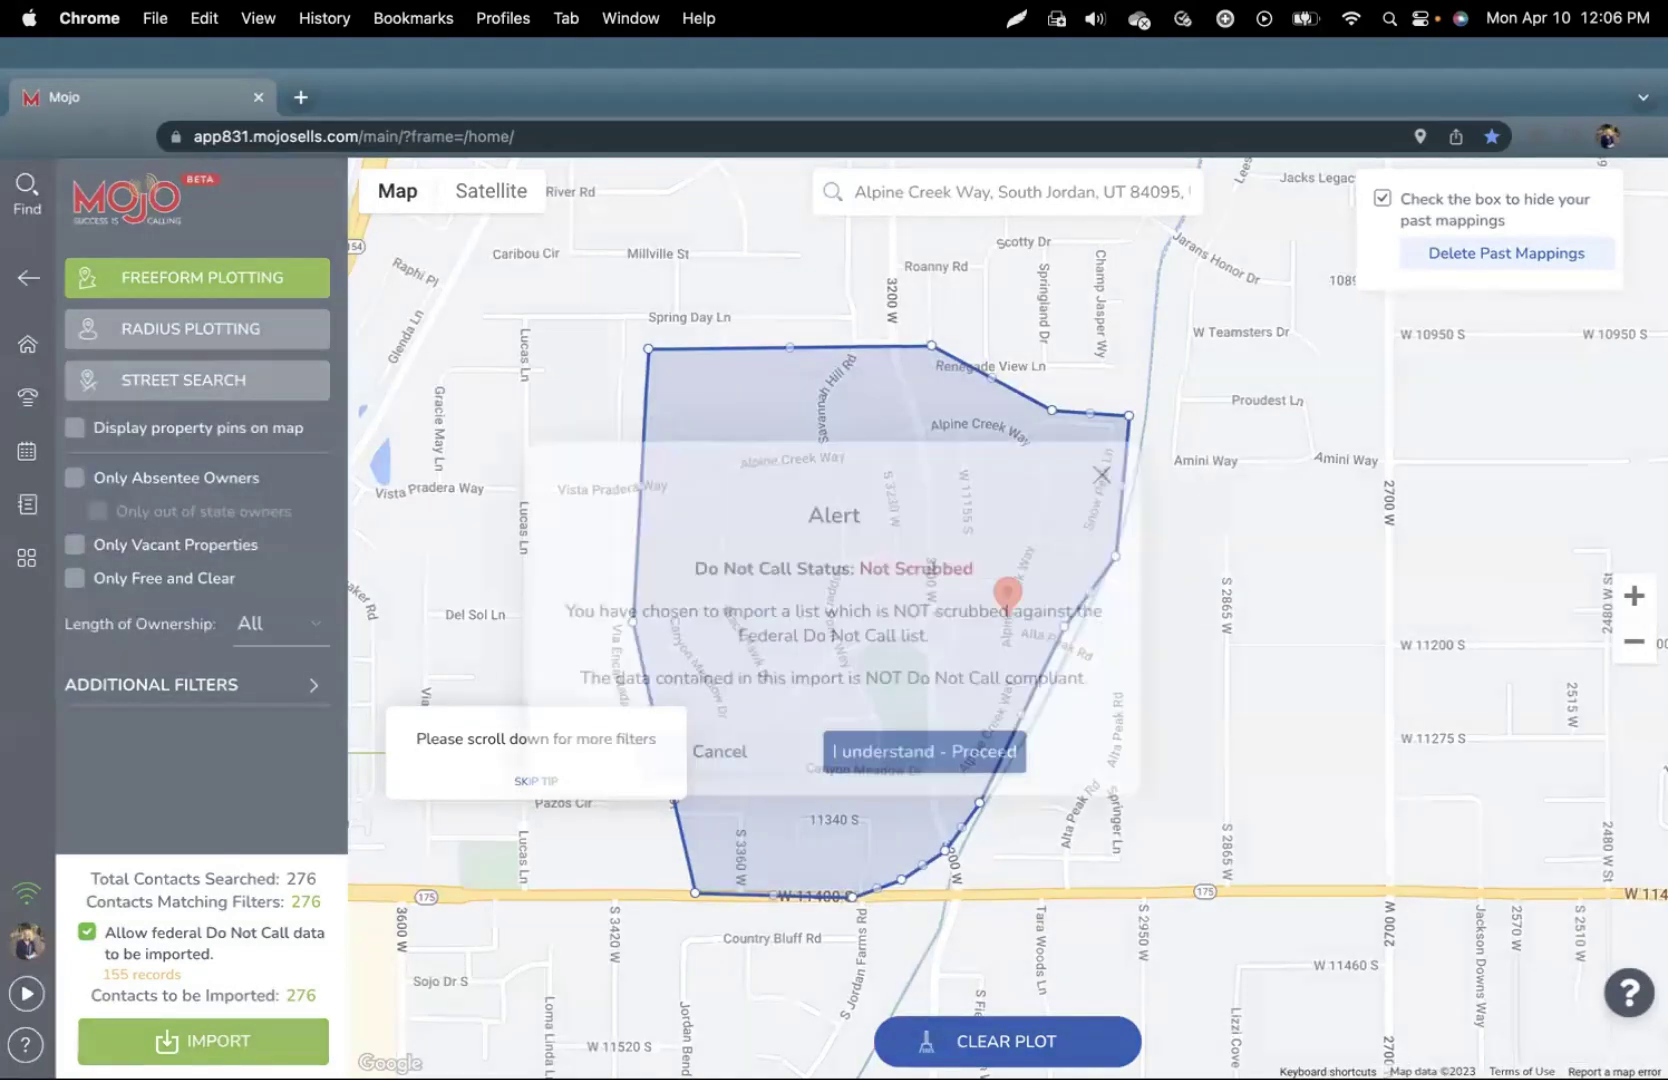
left_click(910, 754)
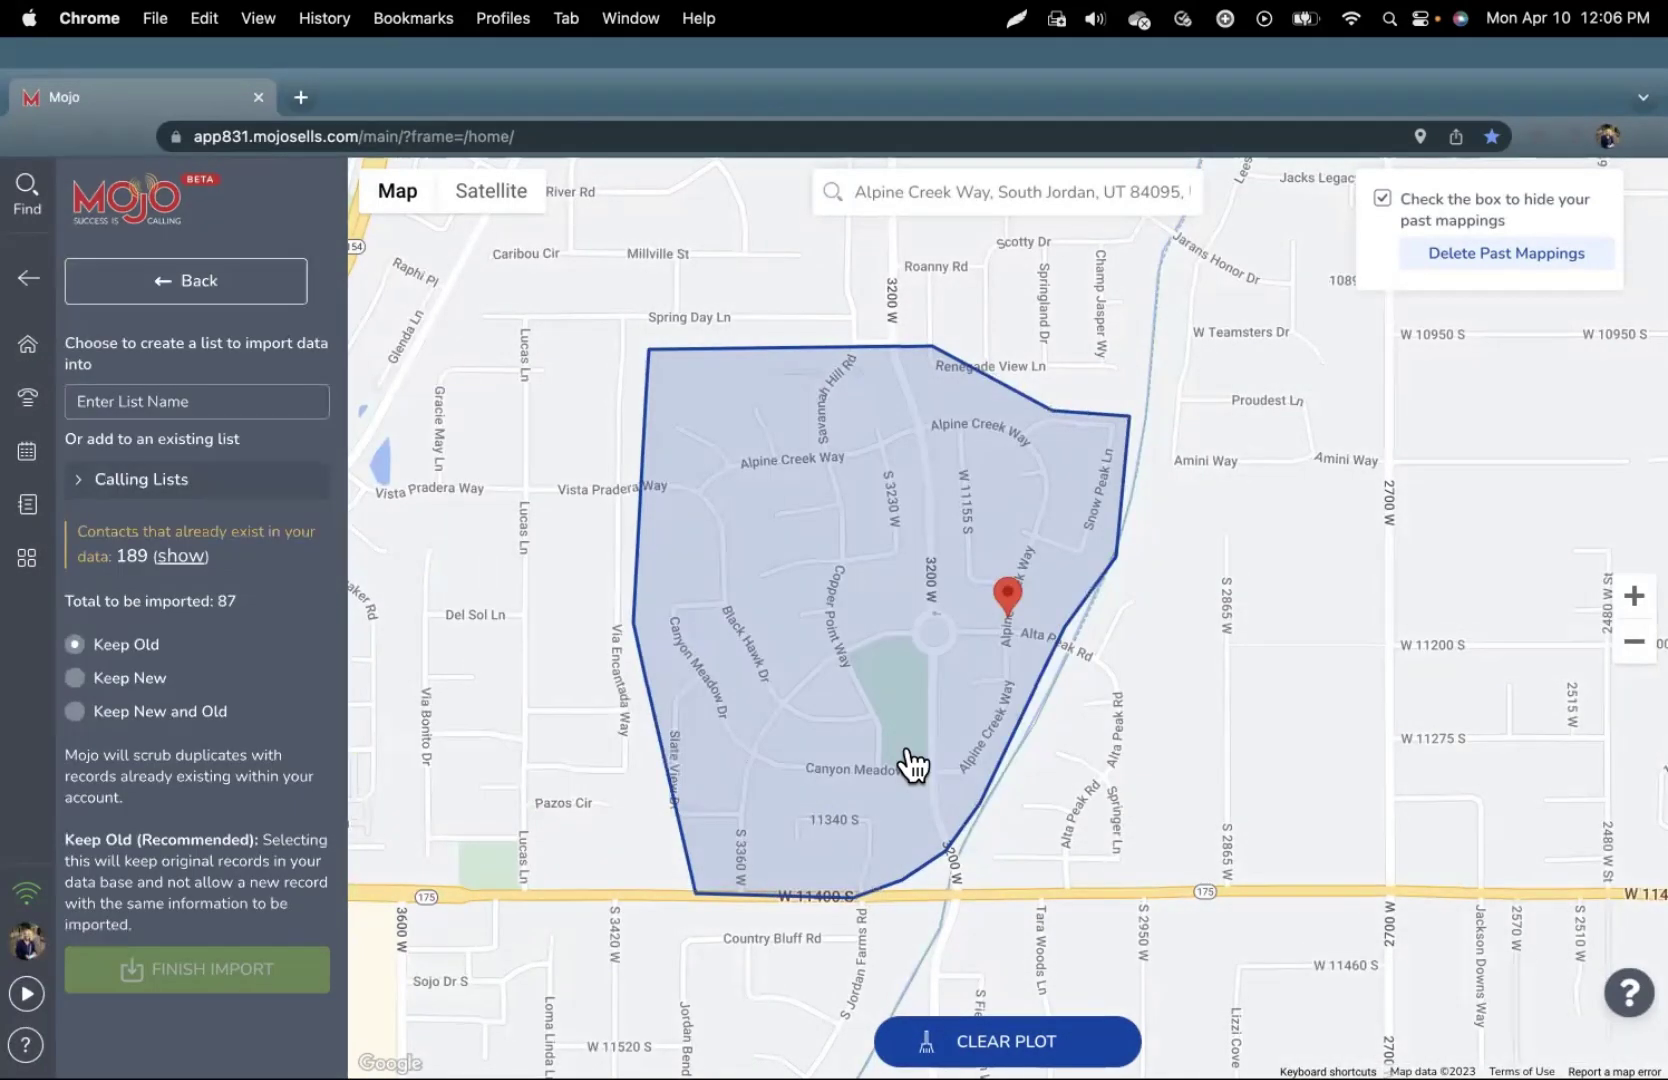
left_click(268, 394)
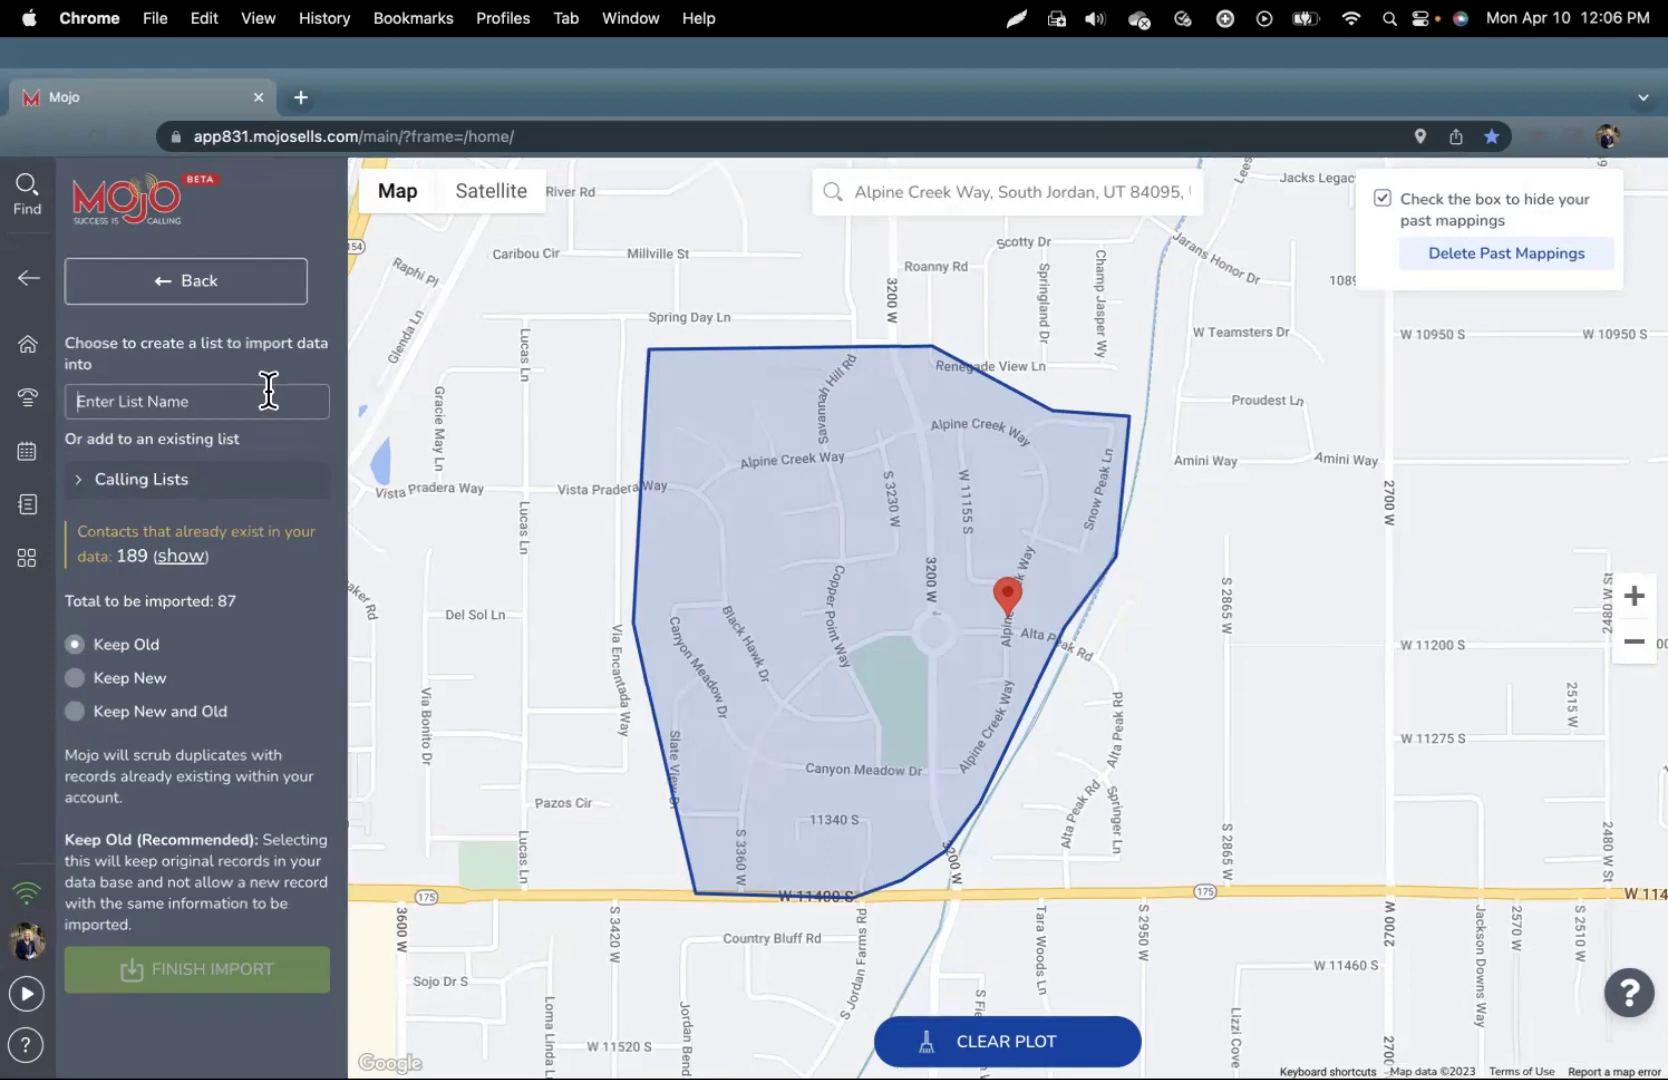
type("Ivory Crossing Geo Farm")
Finish importing into 'Ivory Crossing Geo Farm' and view the Calling Lists page
left_click(192, 961)
left_click(745, 865)
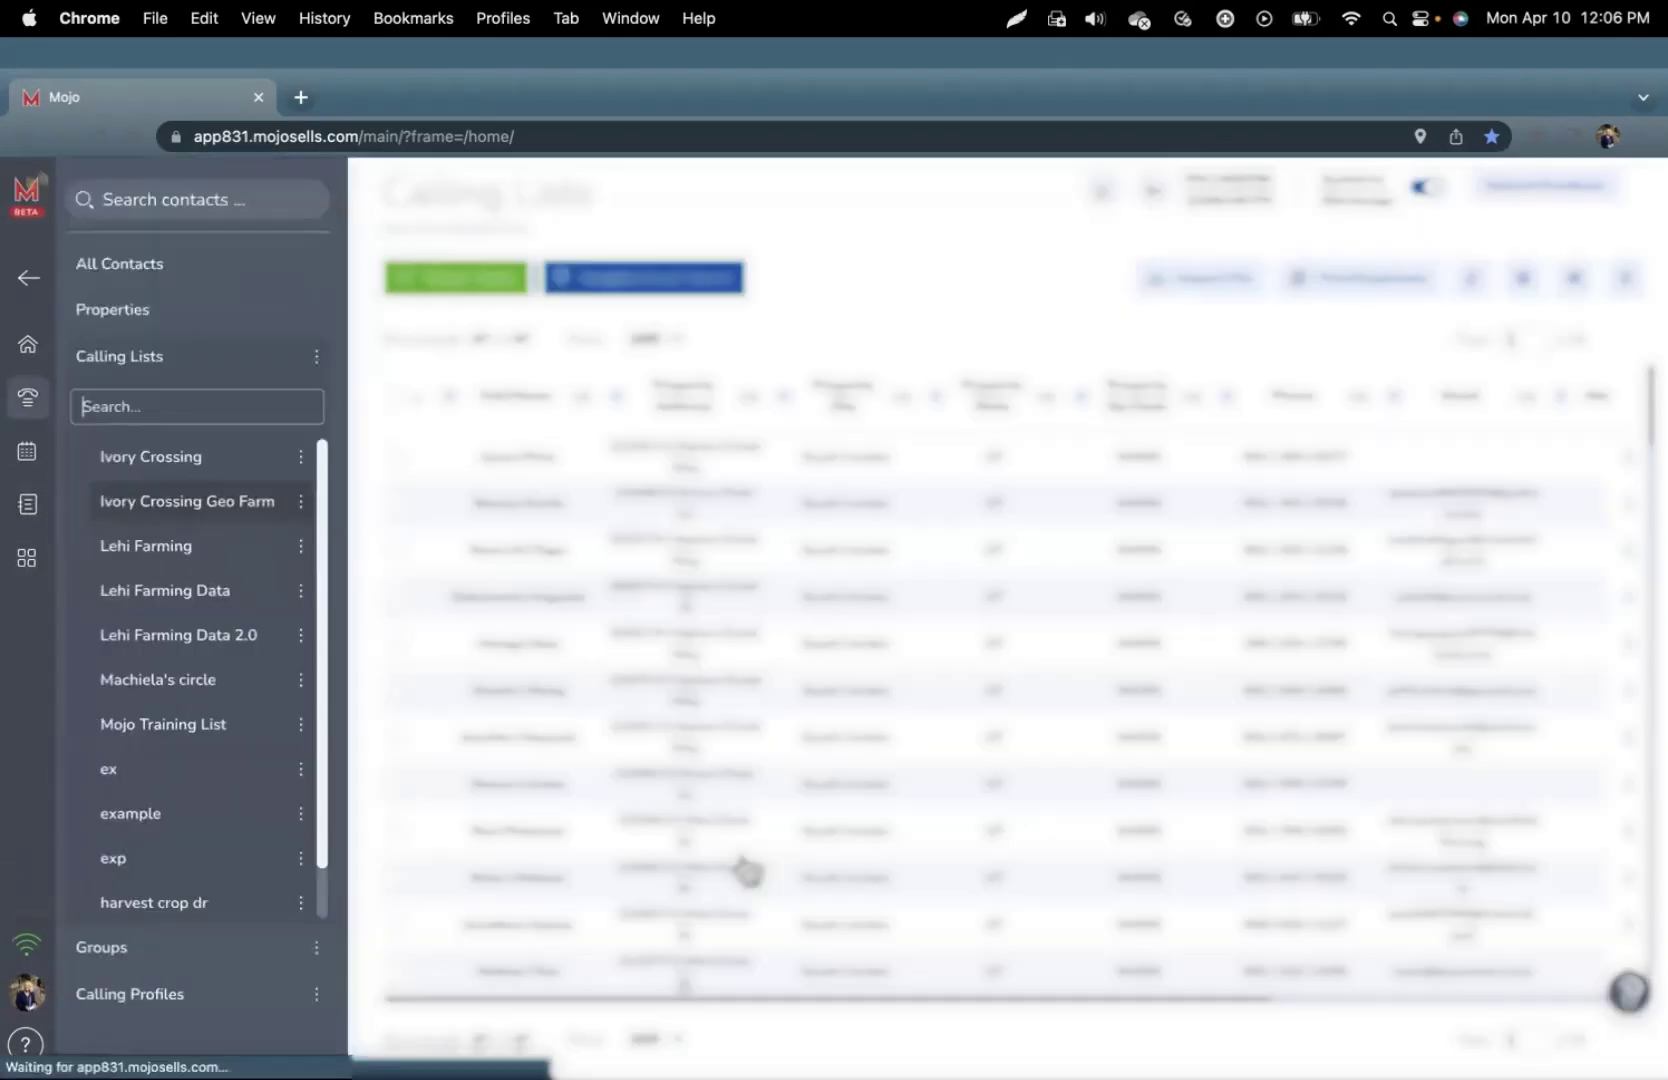